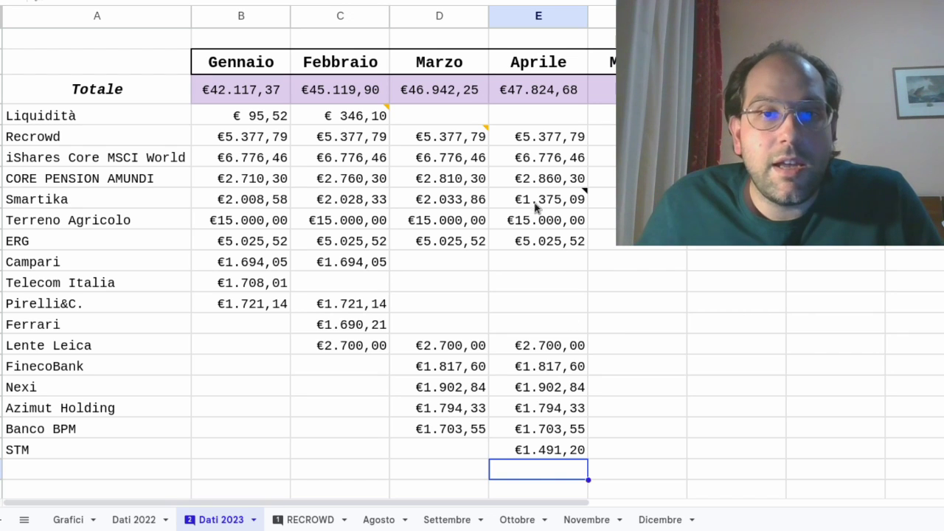
# Compare Smartika's March and April values and check the note on the April cell
pyautogui.moveTo(578, 196)
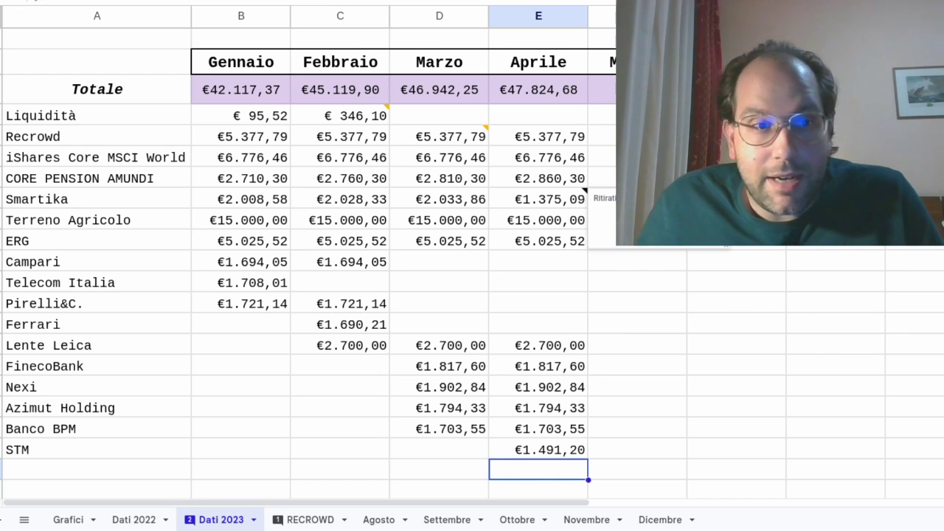
pyautogui.click(445, 204)
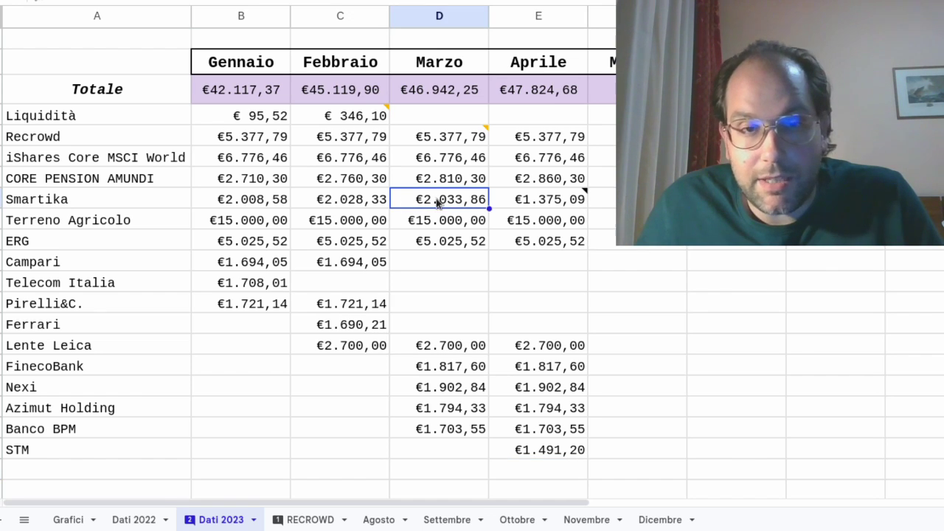
pyautogui.click(529, 206)
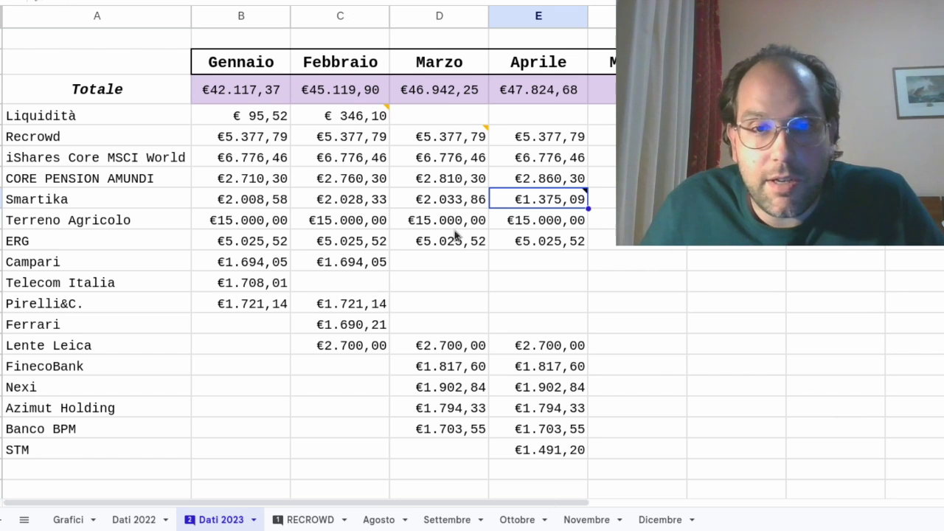
pyautogui.moveTo(585, 194)
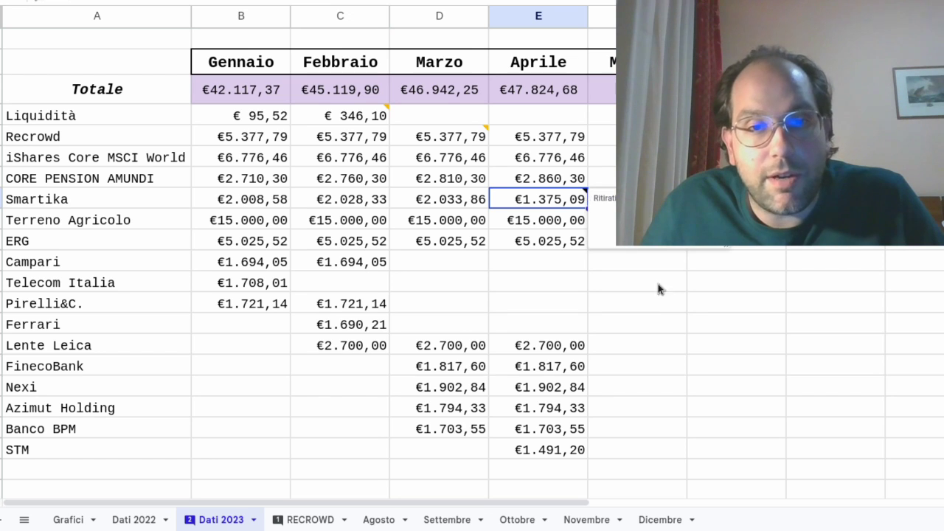
pyautogui.click(675, 304)
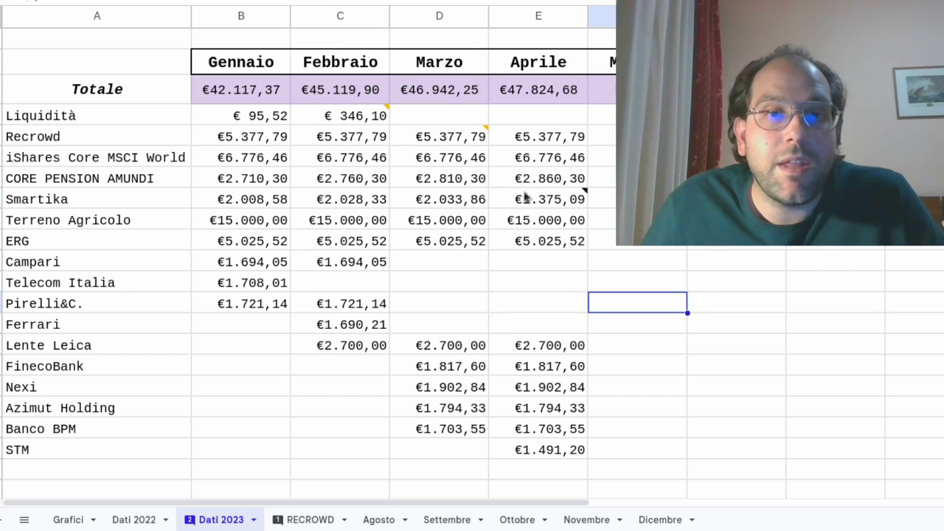
pyautogui.click(468, 199)
pyautogui.click(534, 204)
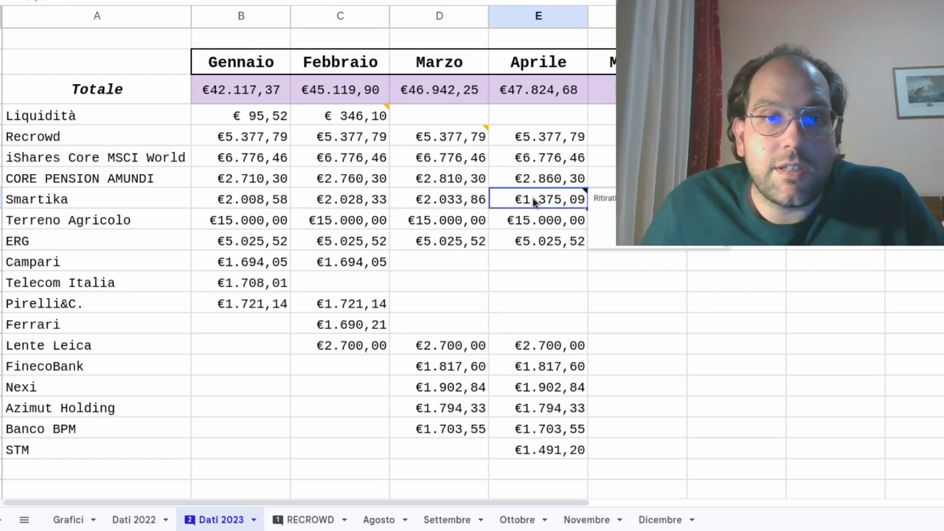
pyautogui.click(467, 201)
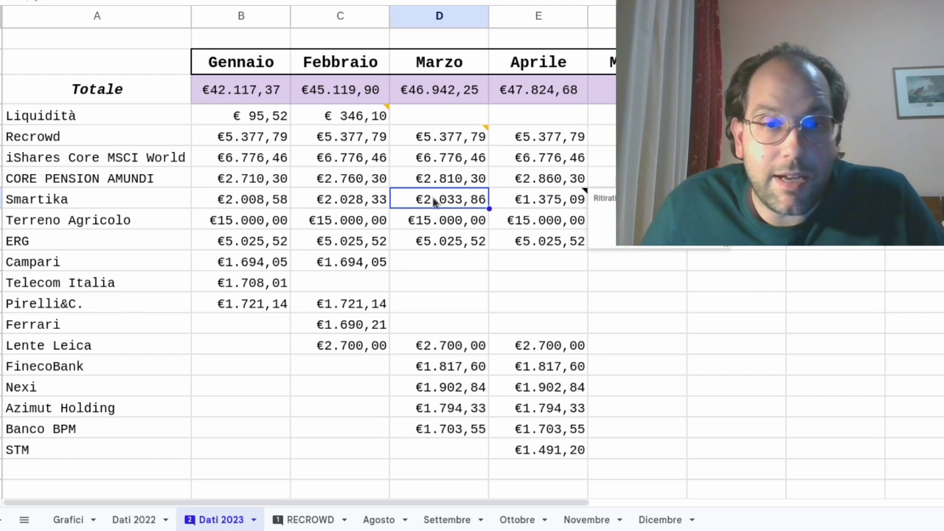
pyautogui.click(505, 207)
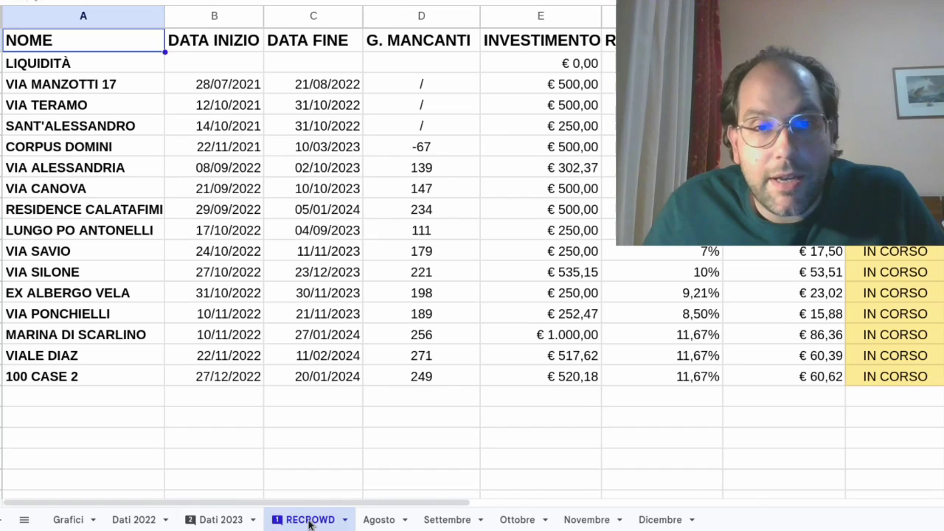
# Open the RECROWD sheet and examine the CORPUS DOMINI row, its status and the investment and interest totals
pyautogui.click(310, 521)
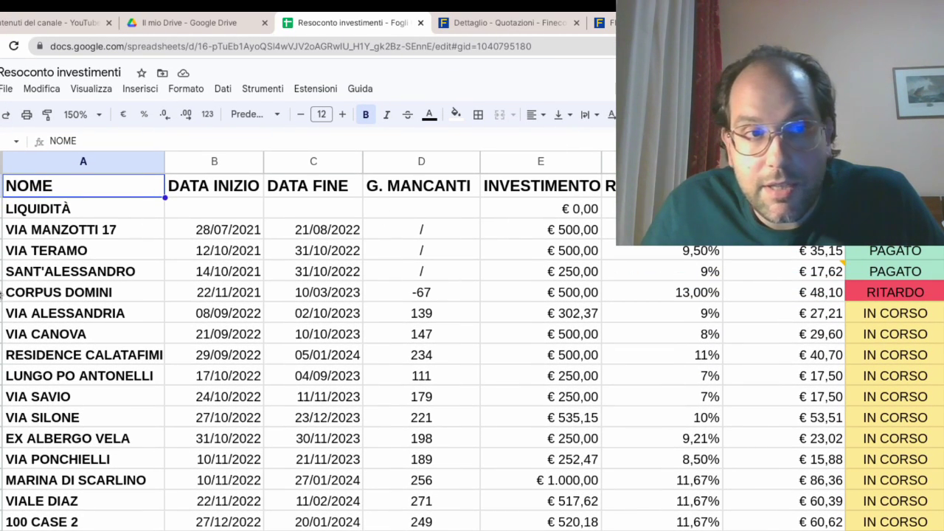
pyautogui.click(59, 292)
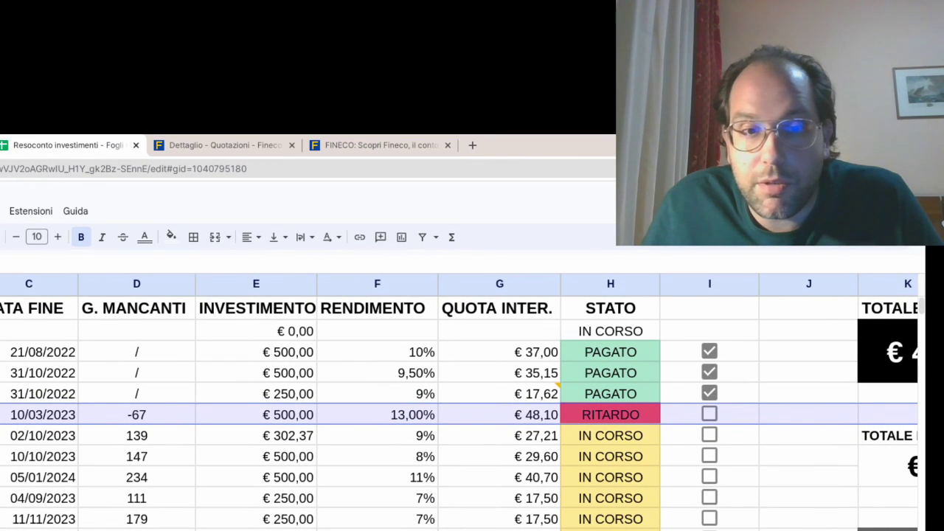
pyautogui.hscroll(6, 457, 406)
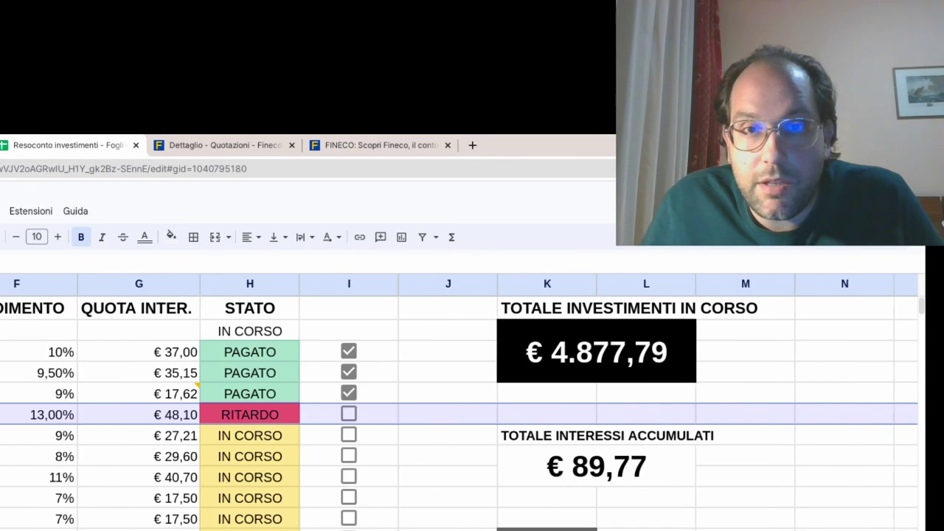
pyautogui.hscroll(2, 458, 406)
pyautogui.hscroll(2, 457, 406)
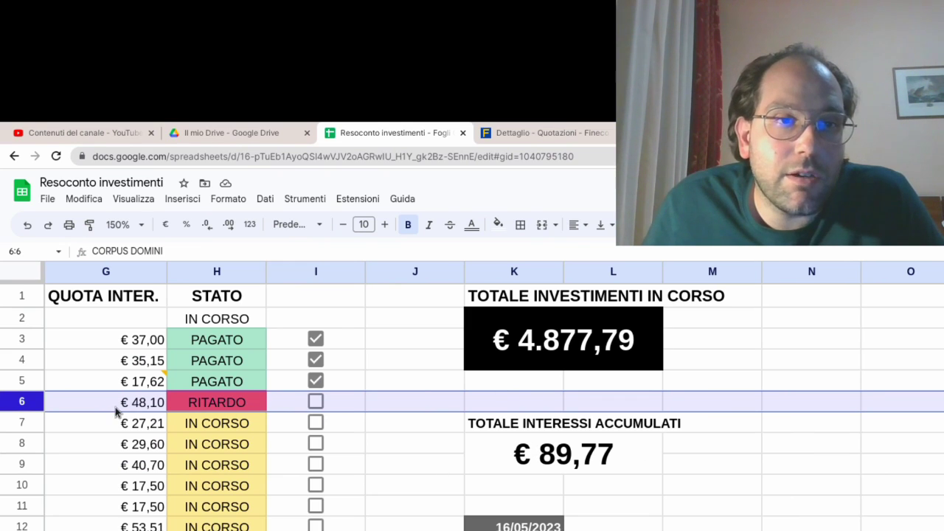
# Mark the CORPUS DOMINI investment as paid and revert it to unpaid
pyautogui.click(316, 402)
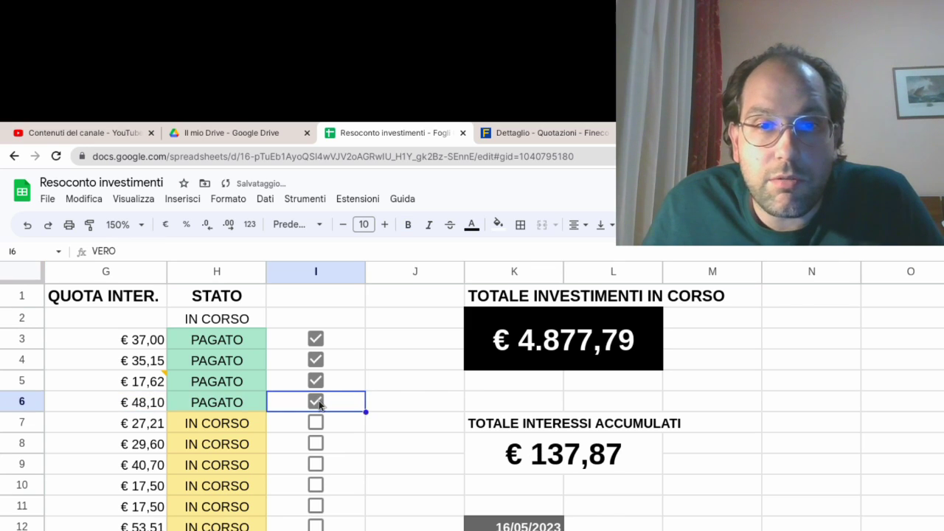
pyautogui.click(317, 402)
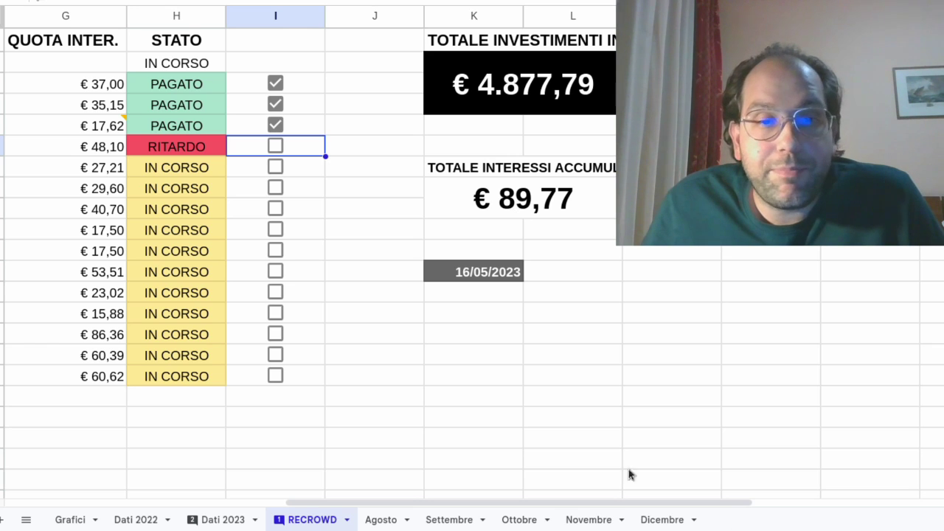
pyautogui.moveTo(423, 511); pyautogui.dragTo(164, 510)
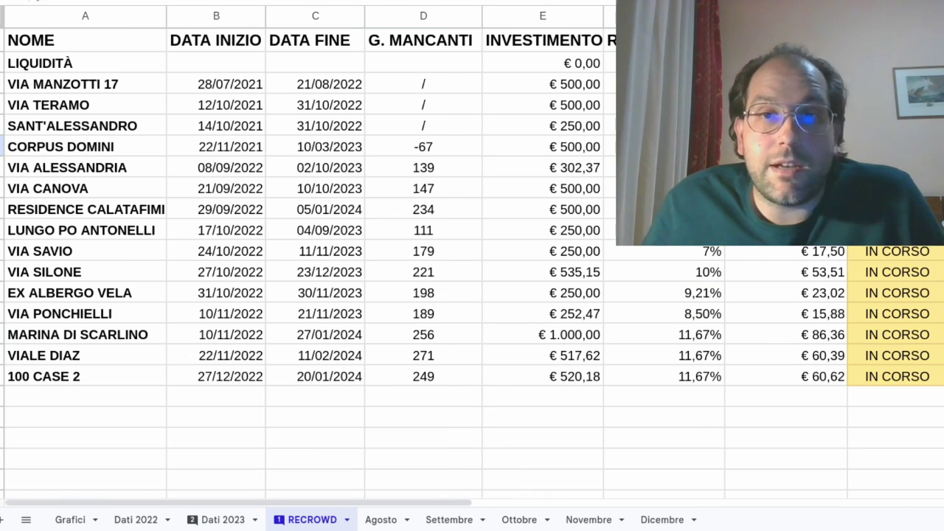
pyautogui.press('Escape')
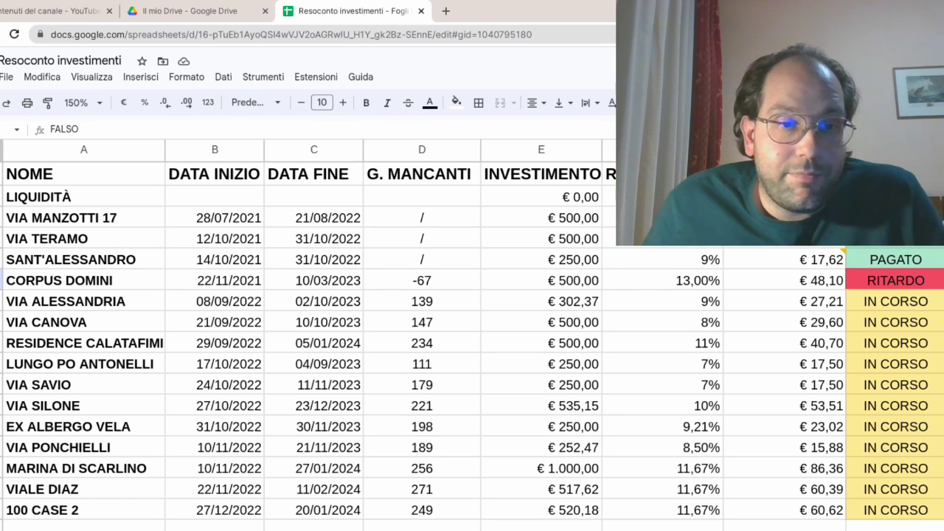
# Return to the Dati 2023 sheet and review the April ERG and Campari cells and the Lente Leica row through April
pyautogui.hotkey('ctrl', 'shift', 'pagedown')
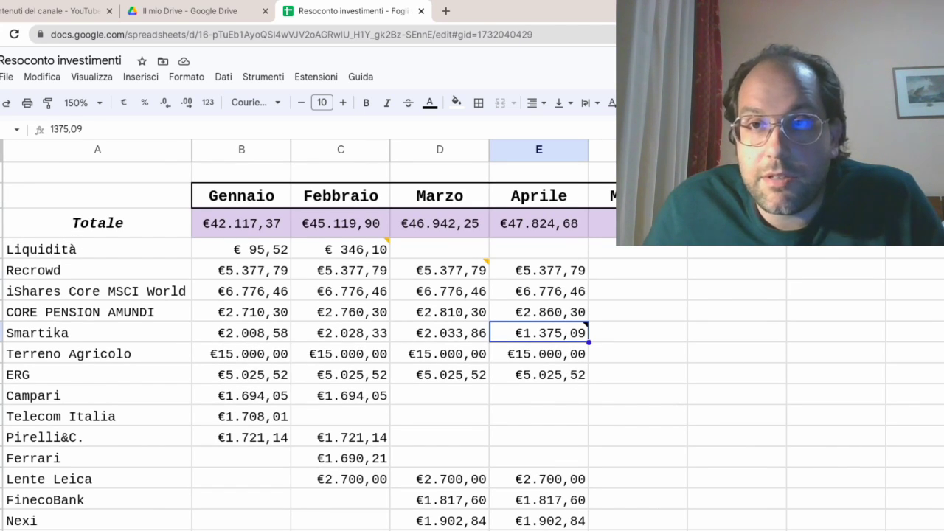
pyautogui.click(531, 375)
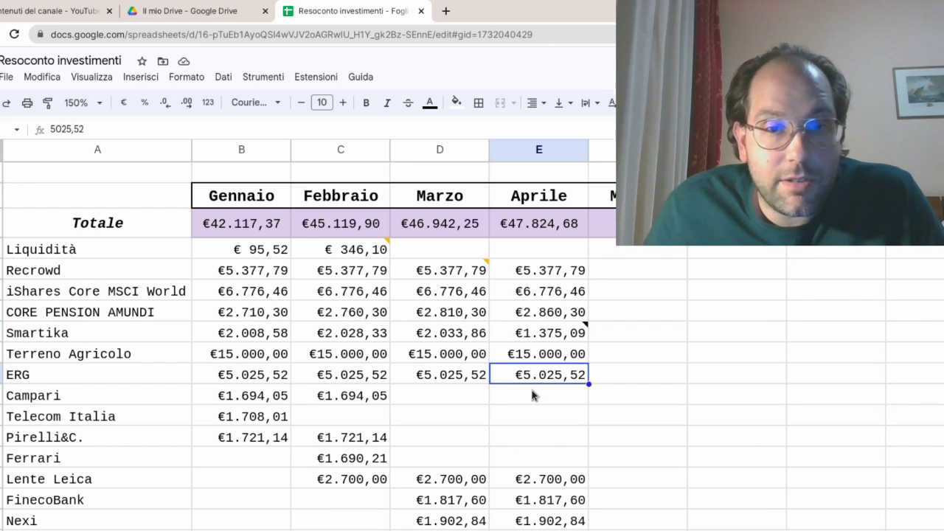
pyautogui.click(532, 395)
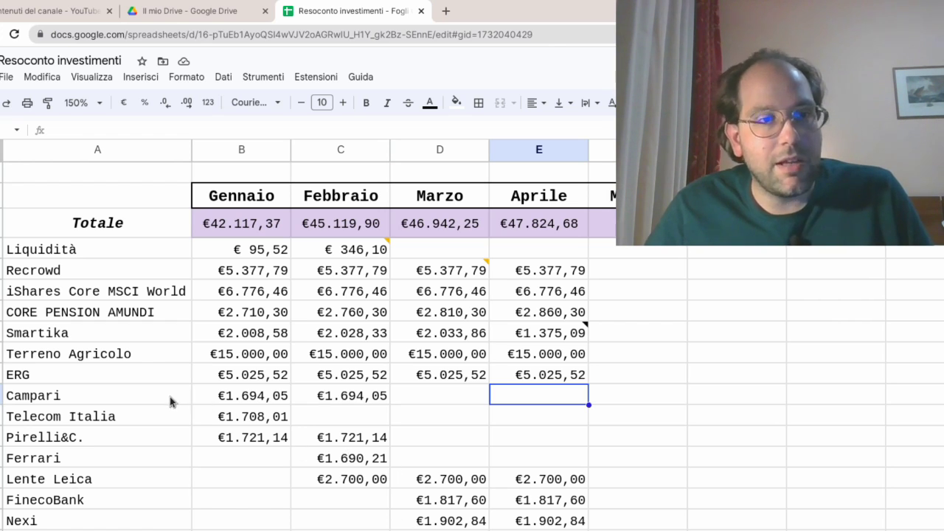
pyautogui.click(91, 481)
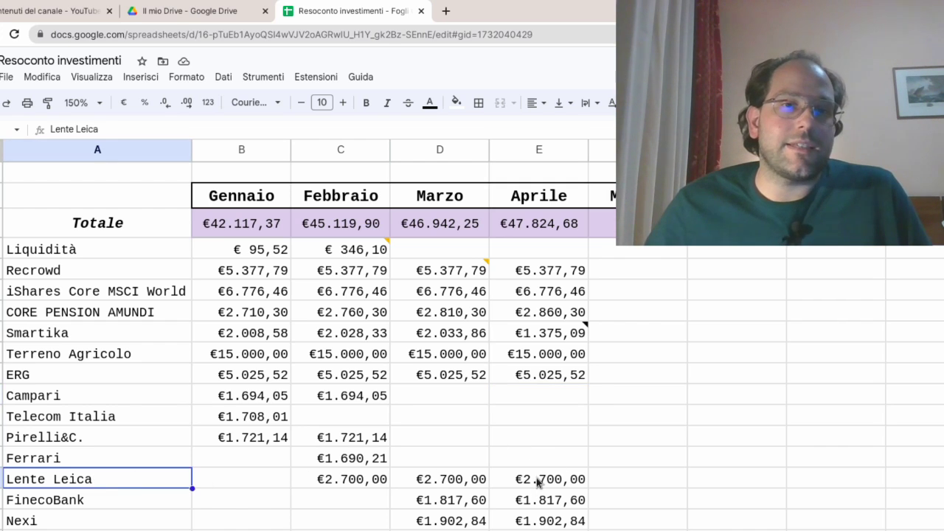
pyautogui.moveTo(537, 482); pyautogui.dragTo(101, 480)
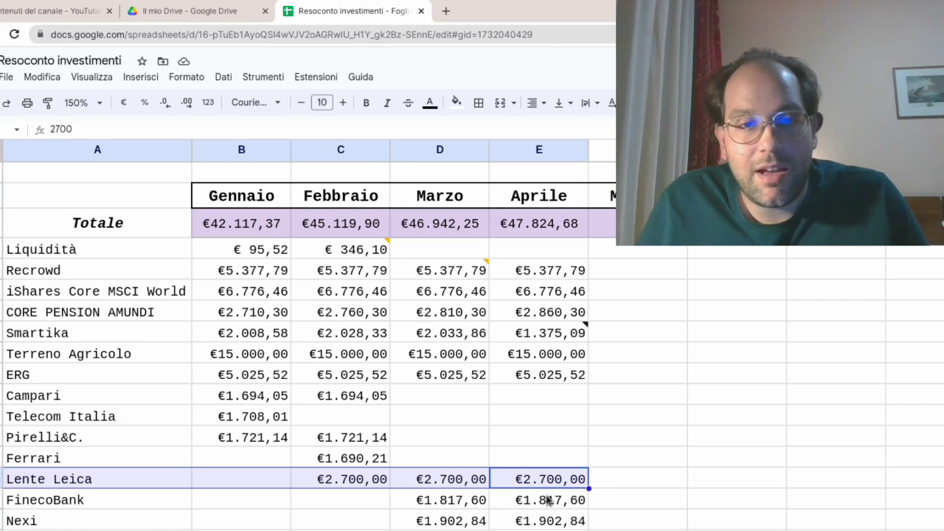
# Set Lente Leica's March value to 2600
pyautogui.click(445, 481)
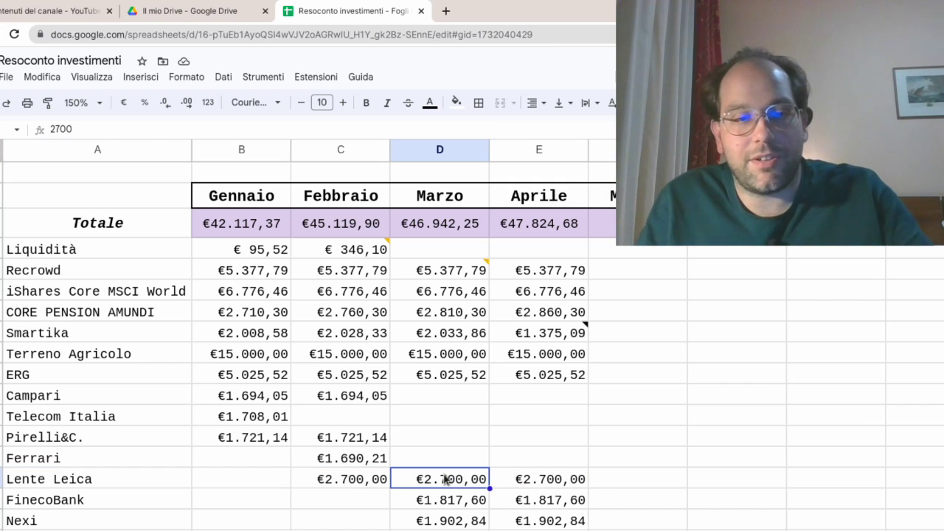
pyautogui.write('2600')
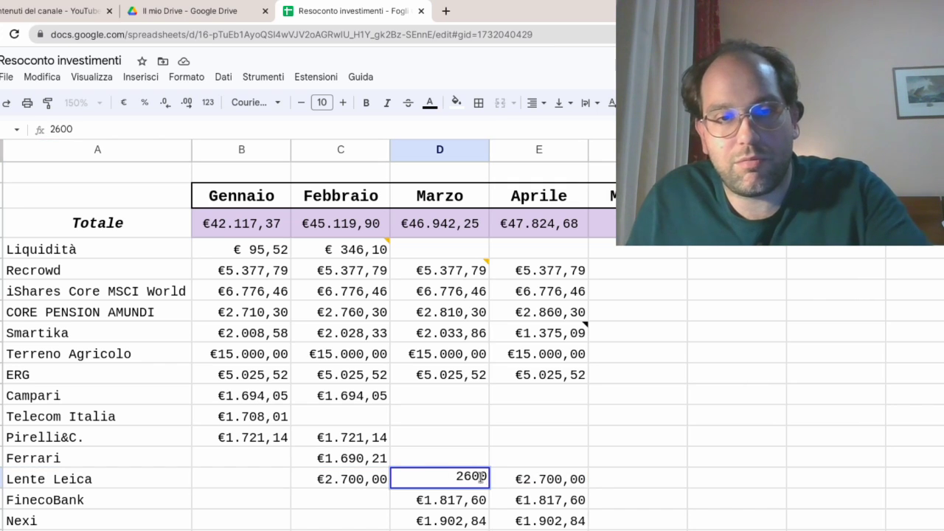
pyautogui.click(519, 481)
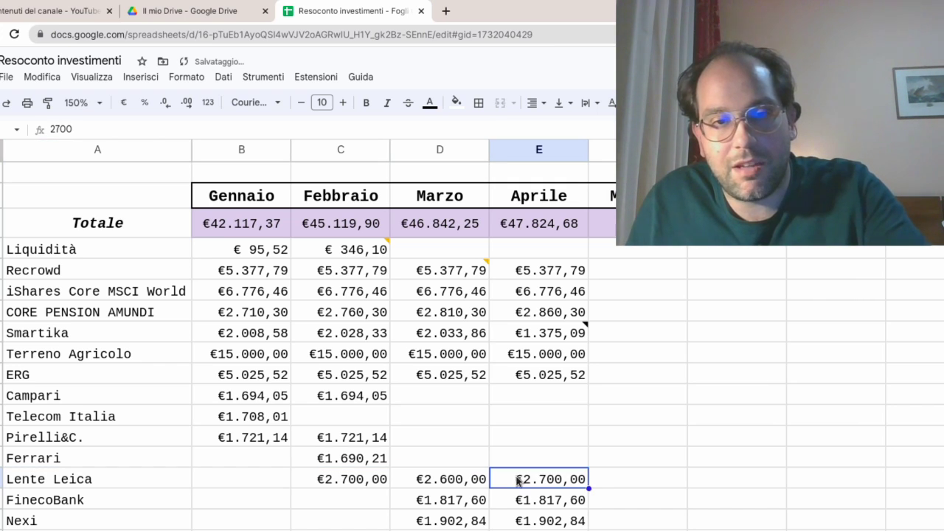
pyautogui.doubleClick(50, 129)
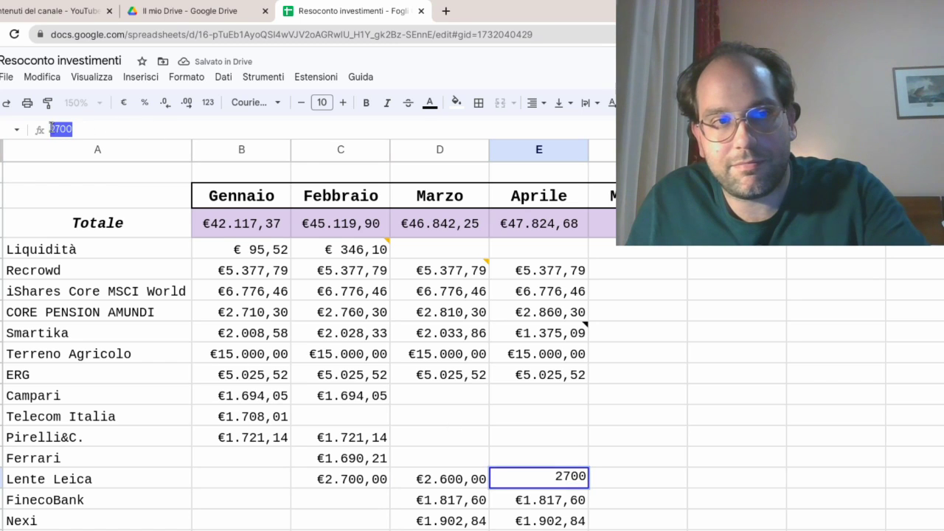
pyautogui.press('BackSpace')
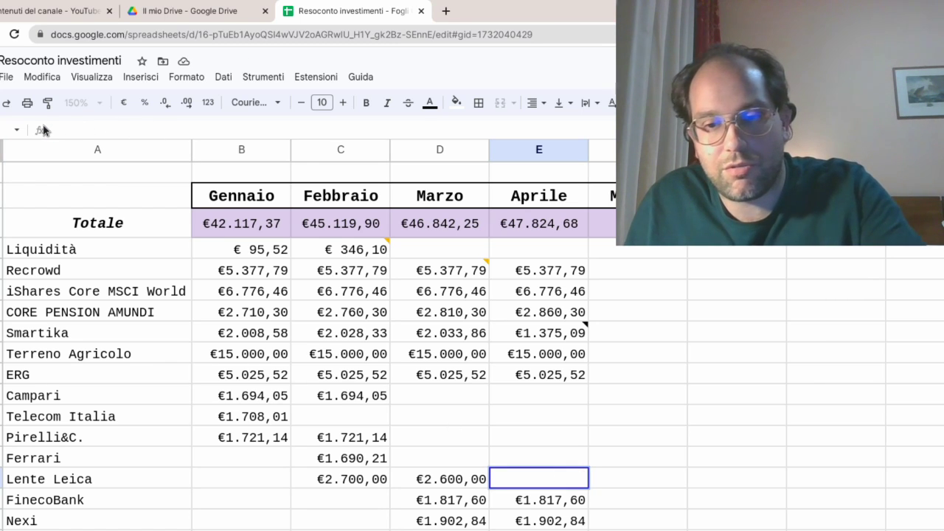
pyautogui.write('?')
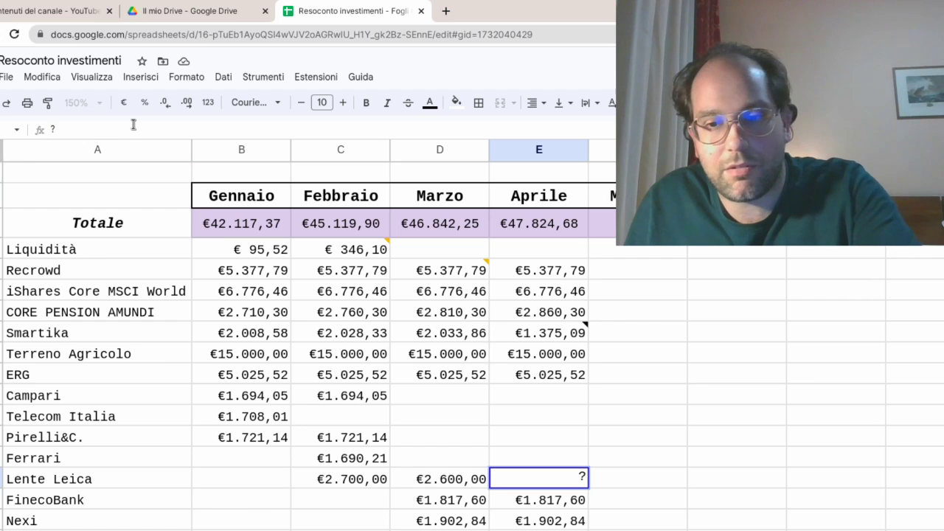
pyautogui.press('BackSpace')
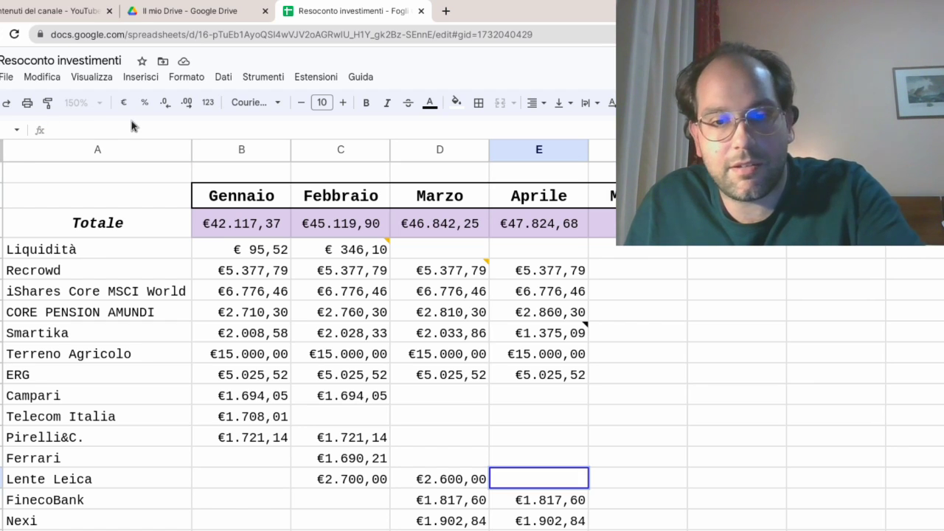
pyautogui.write('0')
pyautogui.press('BackSpace')
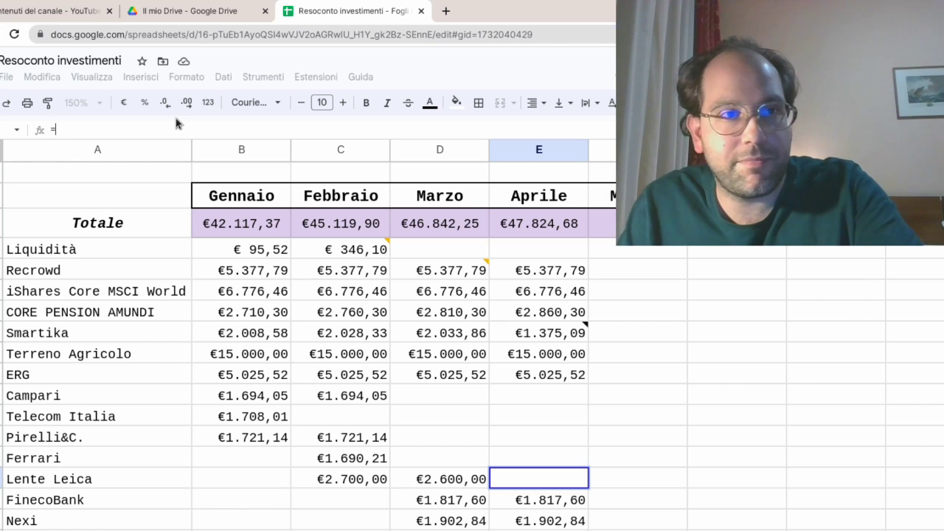
# Replace Lente Leica's April value with the formula =D15-100, based on the March cell
pyautogui.write('=')
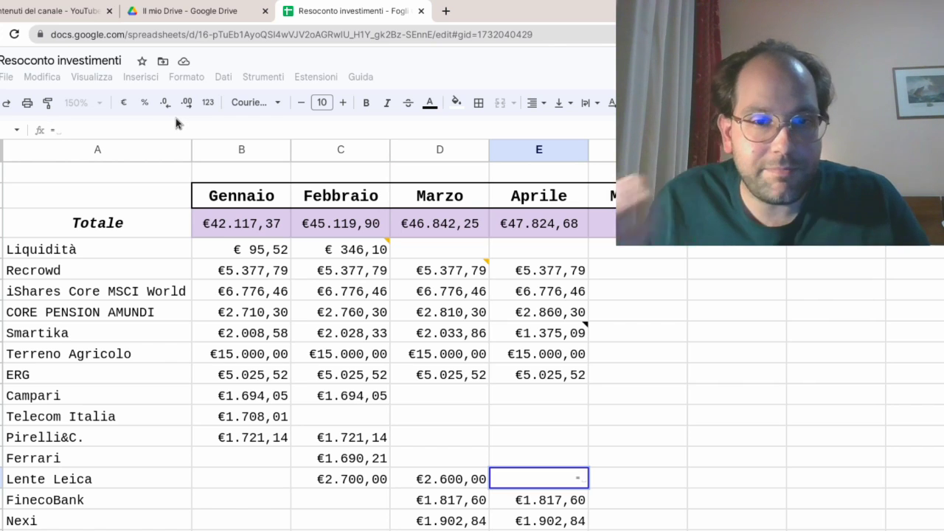
pyautogui.click(442, 481)
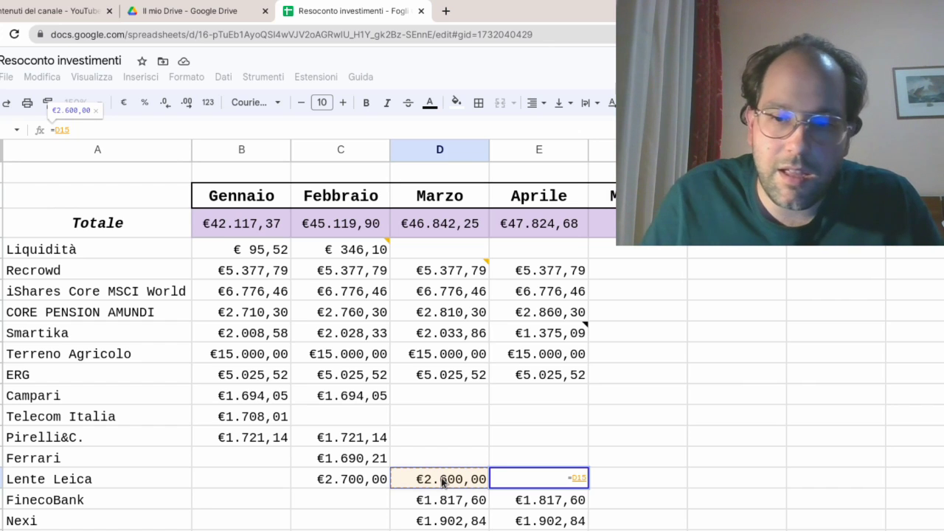
pyautogui.write('ù')
pyautogui.press('BackSpace')
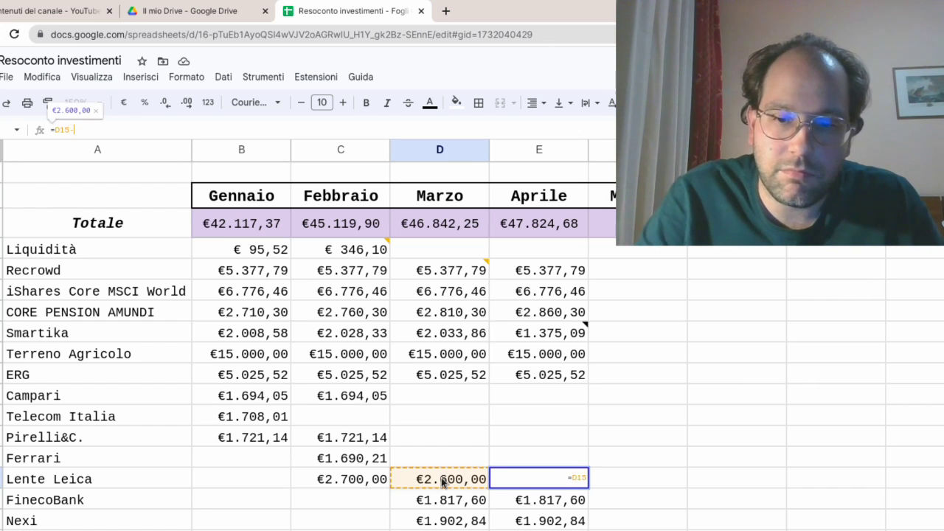
pyautogui.write('-100')
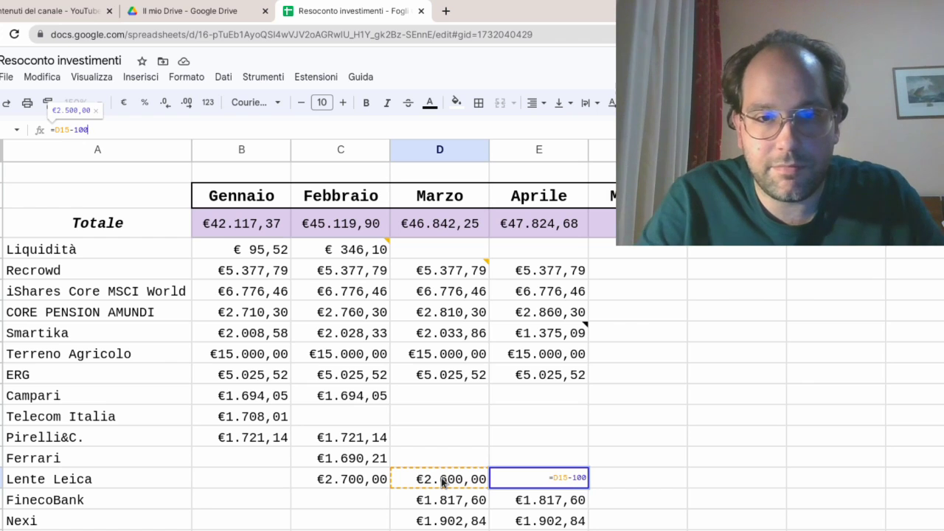
pyautogui.press('Return')
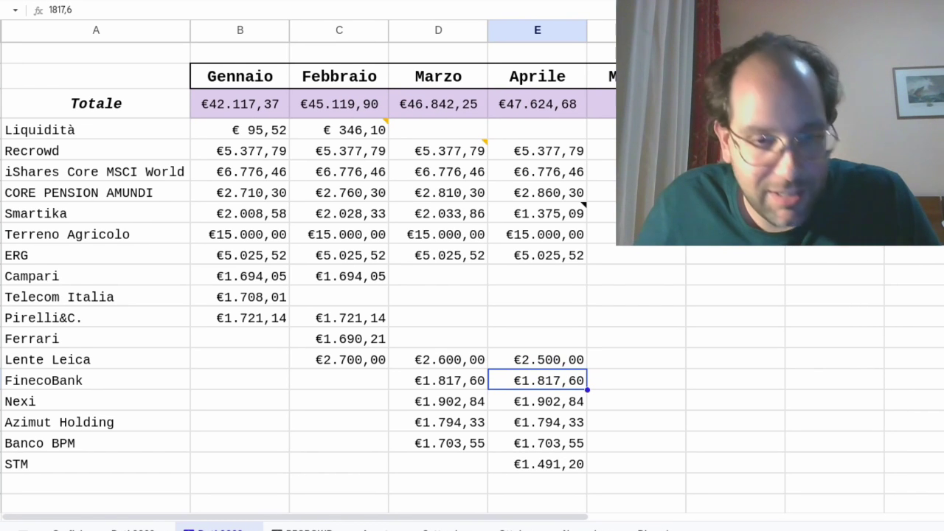
# Review the FinecoBank through STM holdings, along with the Terreno Agricolo, Lente Leica and ERG values through April
pyautogui.click(79, 382)
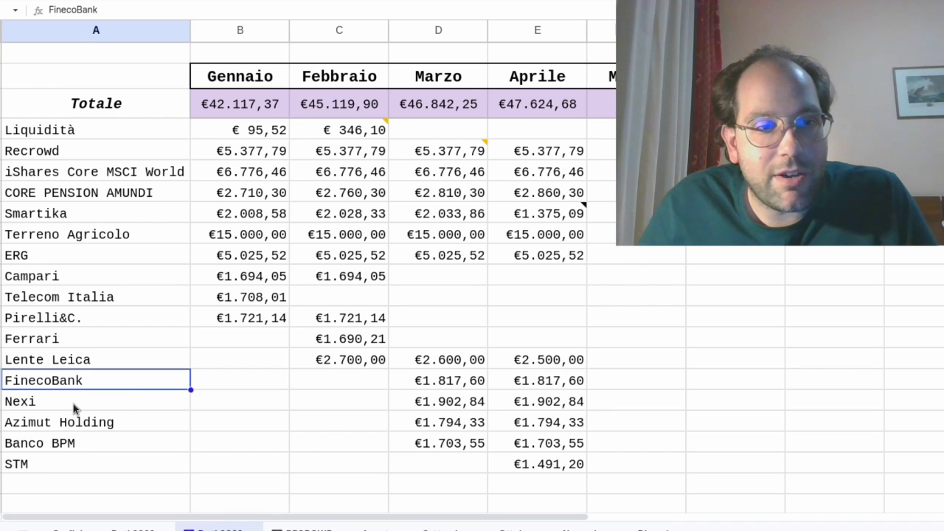
pyautogui.click(78, 403)
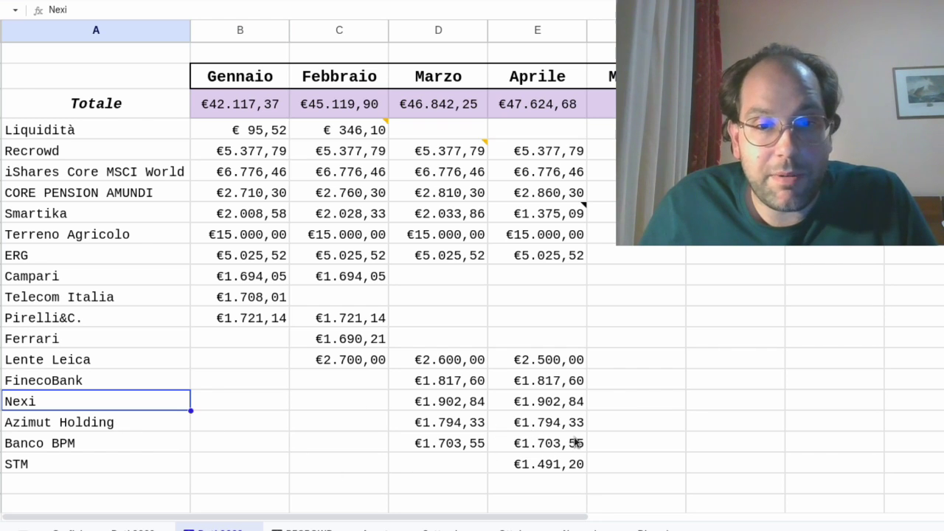
pyautogui.click(526, 465)
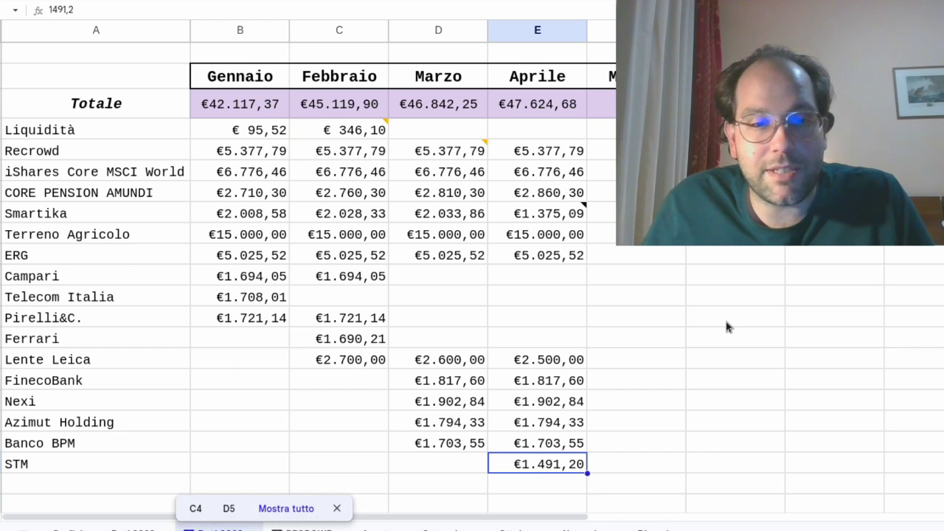
pyautogui.click(743, 456)
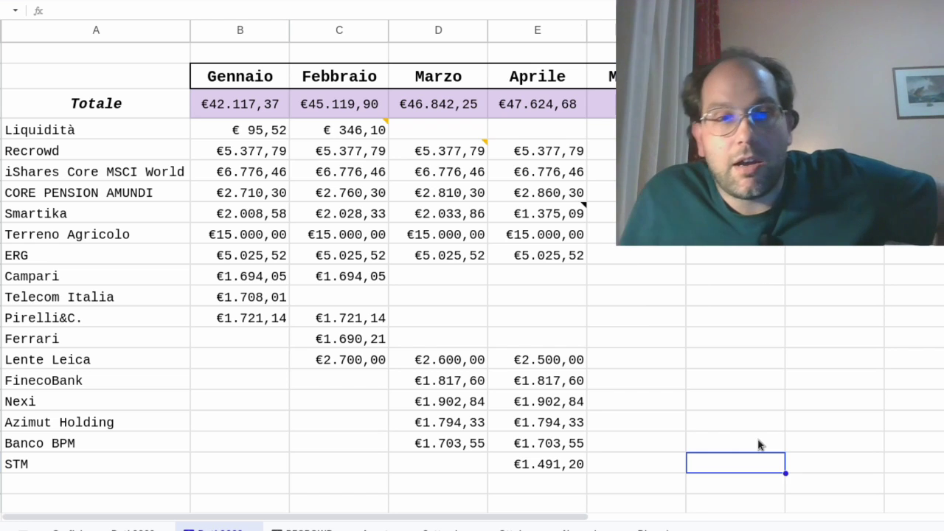
pyautogui.click(552, 235)
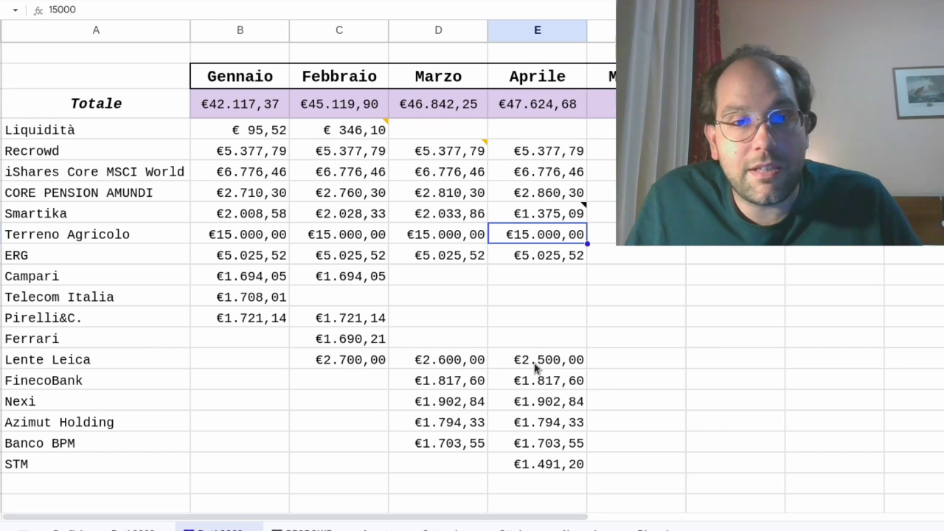
pyautogui.moveTo(537, 369); pyautogui.dragTo(325, 371)
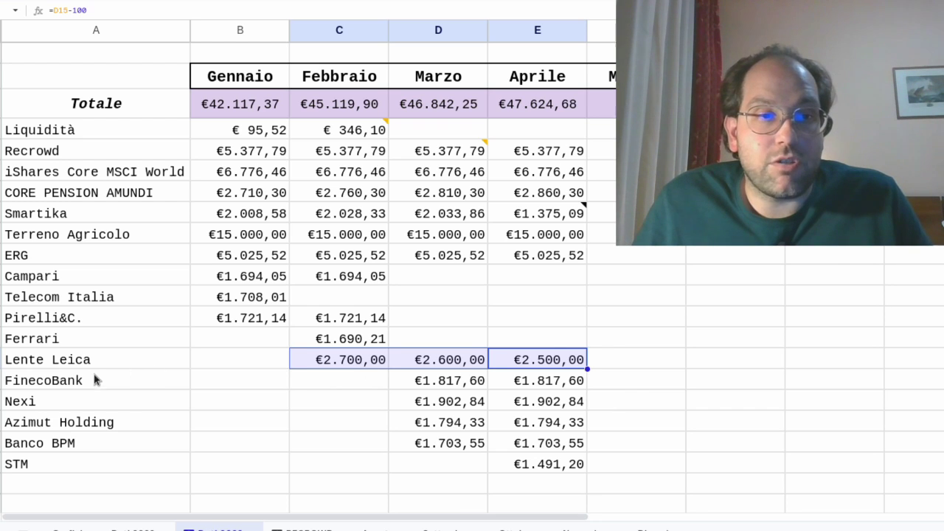
pyautogui.moveTo(293, 380); pyautogui.dragTo(111, 379)
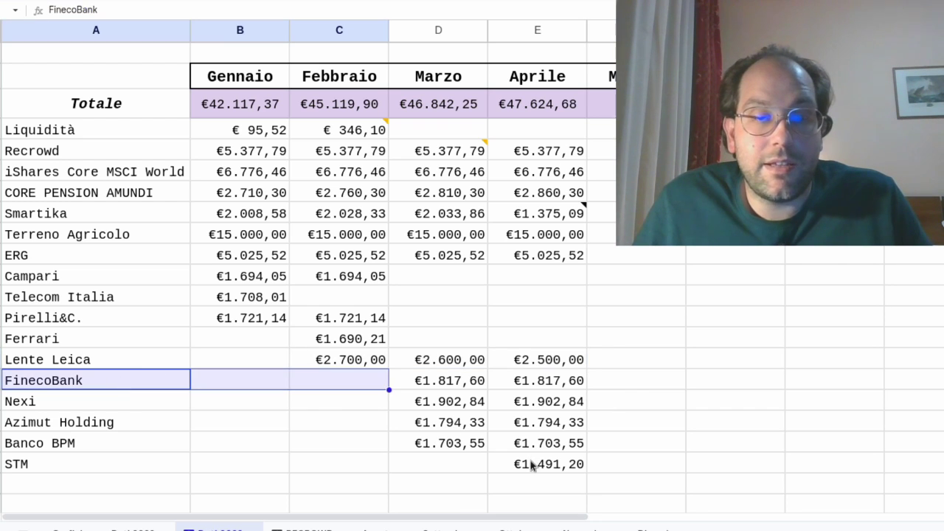
pyautogui.moveTo(534, 463); pyautogui.dragTo(558, 462)
pyautogui.click(25, 404)
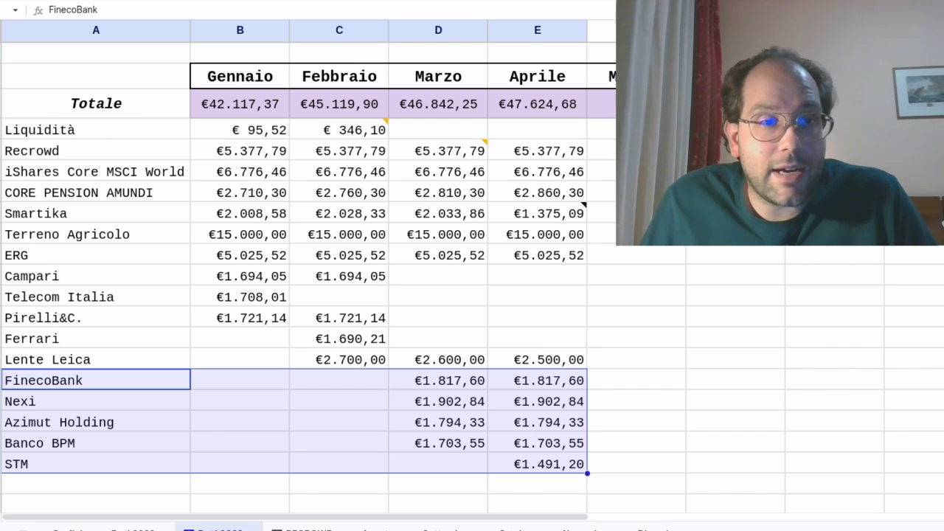
pyautogui.click(0, 255)
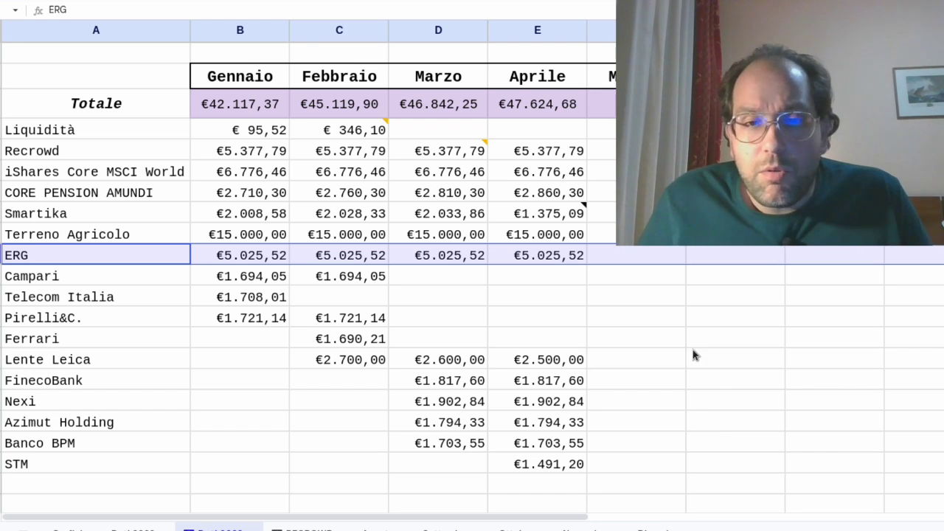
# Check the SOMMA formula behind April's Totale and look over the whole April column and the months after it
pyautogui.click(531, 110)
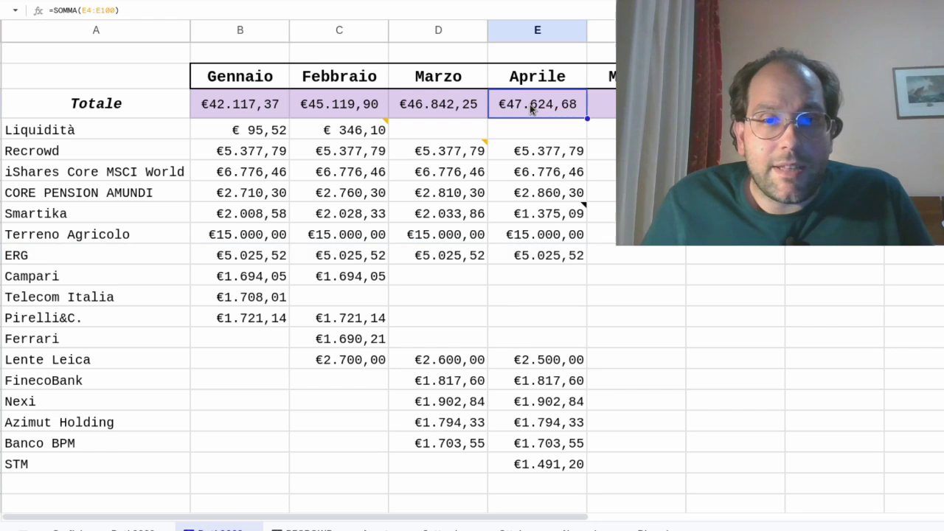
pyautogui.click(540, 33)
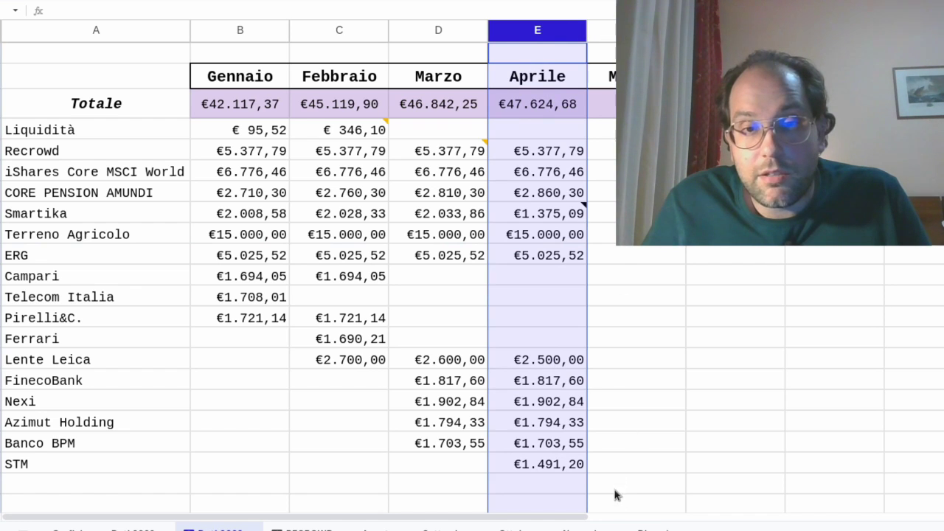
pyautogui.moveTo(617, 487); pyautogui.dragTo(848, 74)
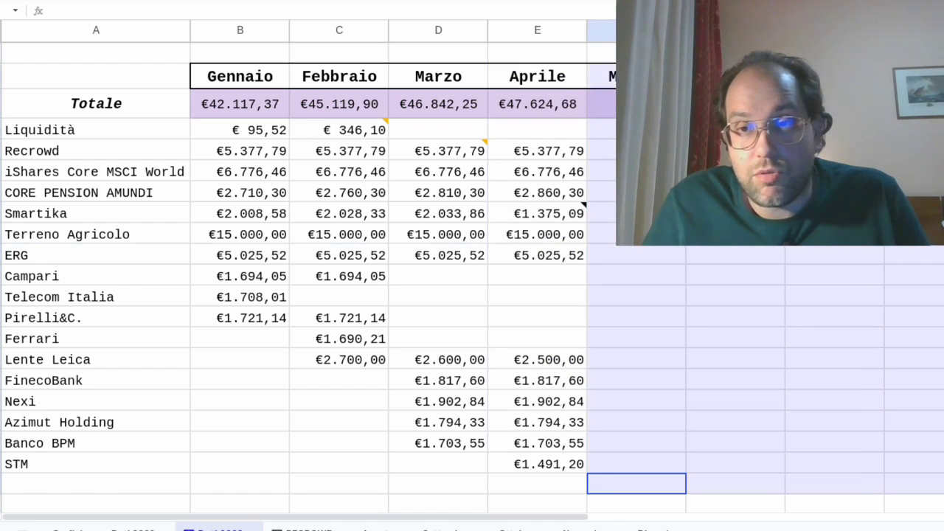
pyautogui.click(499, 483)
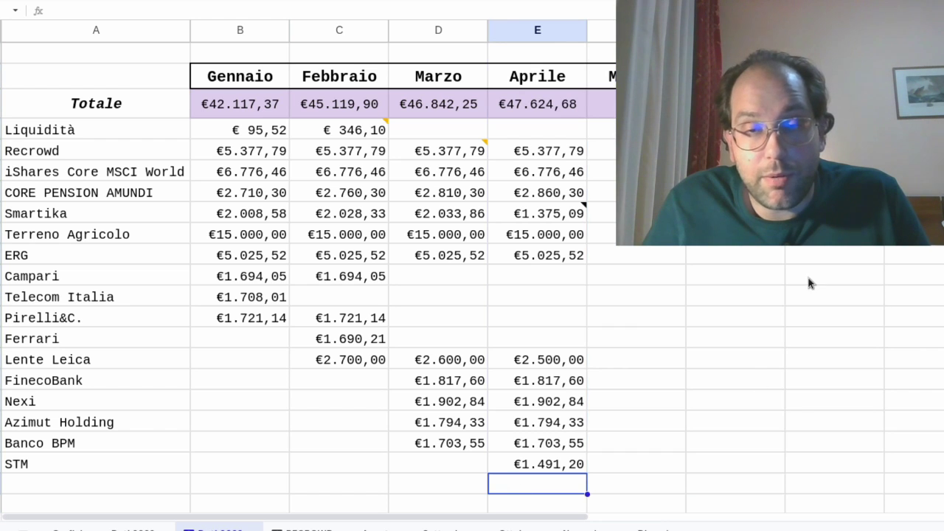
# Examine the Differenza table's monthly changes and the formulas in the Maggio to Settembre difference cells
pyautogui.moveTo(531, 509)
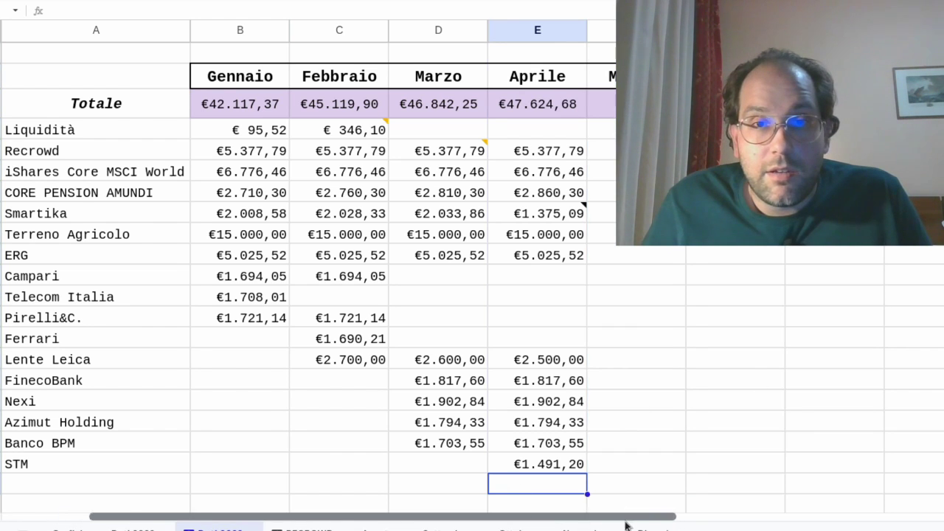
pyautogui.moveTo(626, 525); pyautogui.dragTo(923, 518)
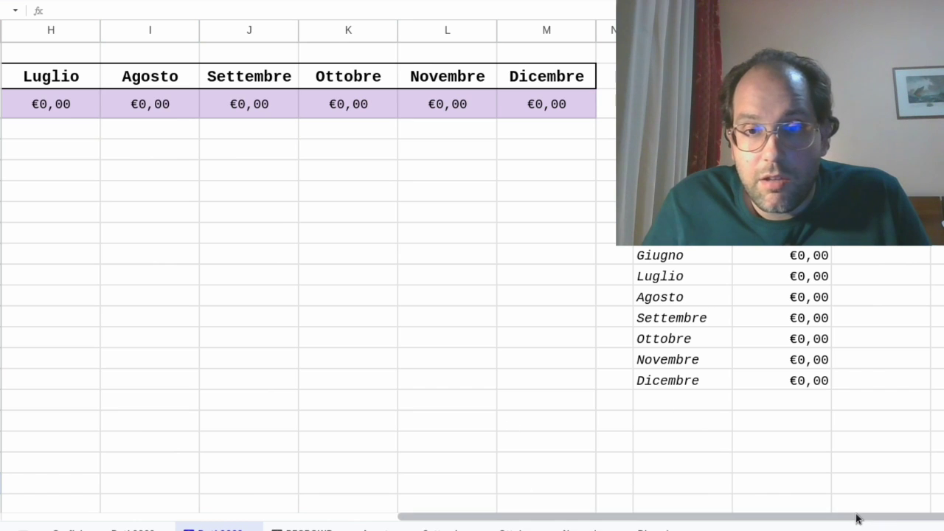
pyautogui.moveTo(858, 519); pyautogui.dragTo(939, 520)
pyautogui.hscroll(5, 472, 265)
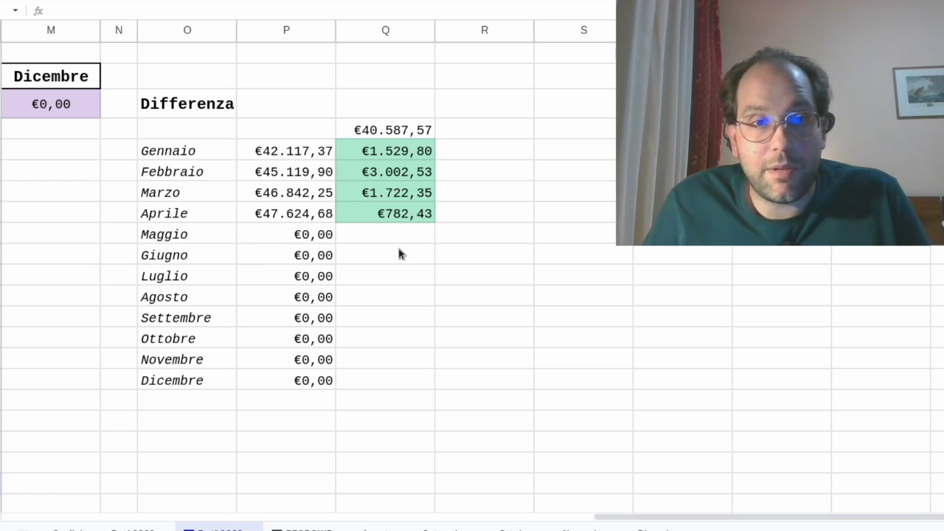
pyautogui.moveTo(378, 282); pyautogui.dragTo(378, 235)
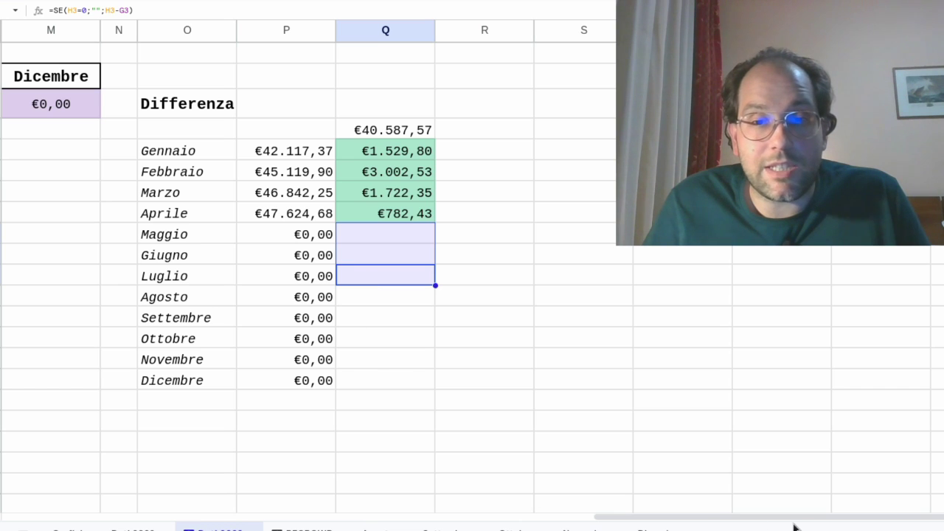
pyautogui.click(369, 301)
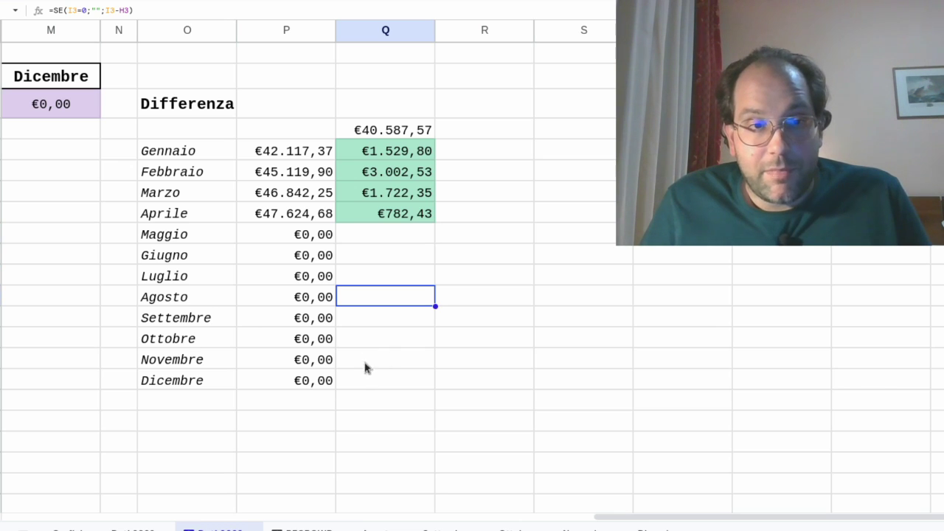
pyautogui.click(367, 318)
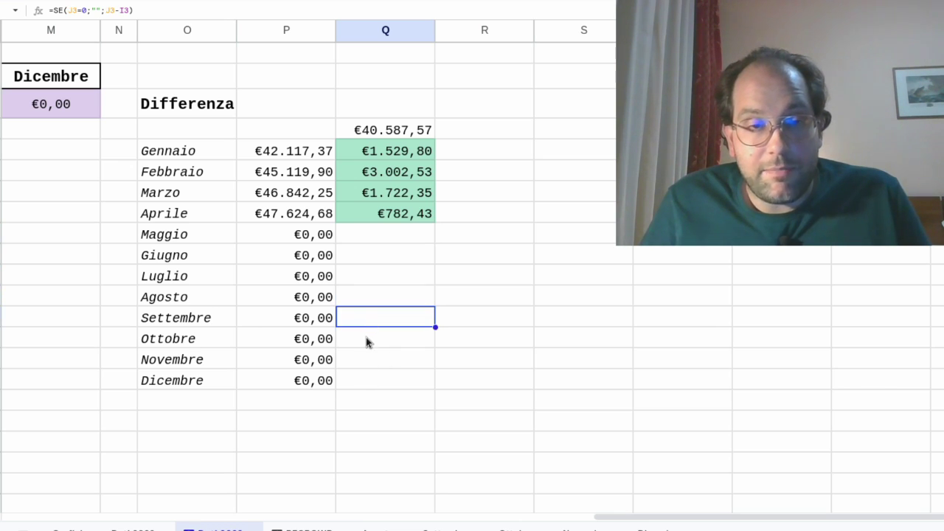
pyautogui.moveTo(361, 229); pyautogui.dragTo(367, 294)
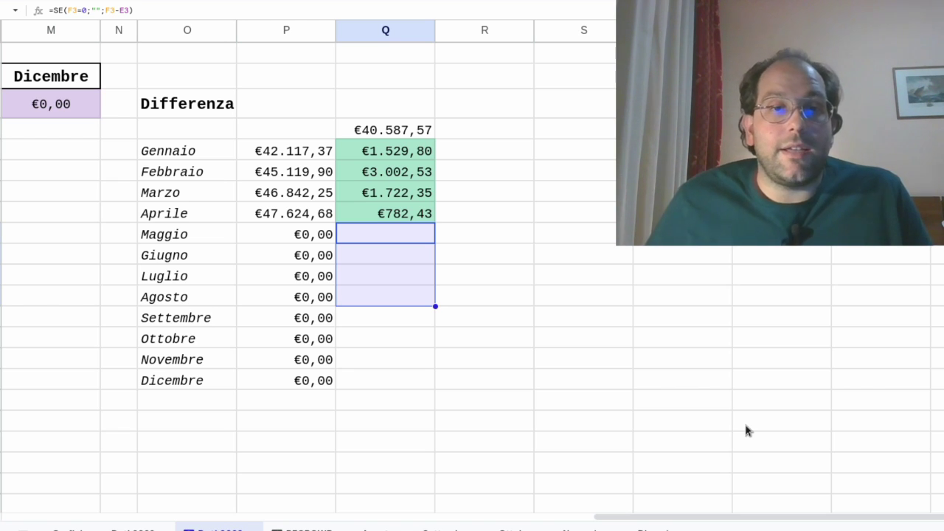
# Compare the January to April values of Recrowd, iShares Core MSCI World, CORE PENSION AMUNDI and ERG, and the FinecoBank to STM block
pyautogui.moveTo(738, 519); pyautogui.dragTo(160, 508)
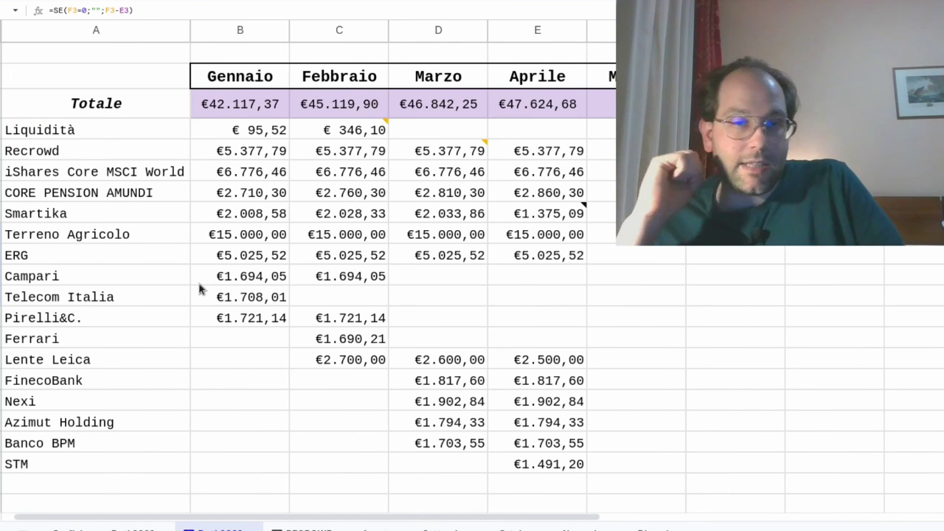
pyautogui.click(55, 151)
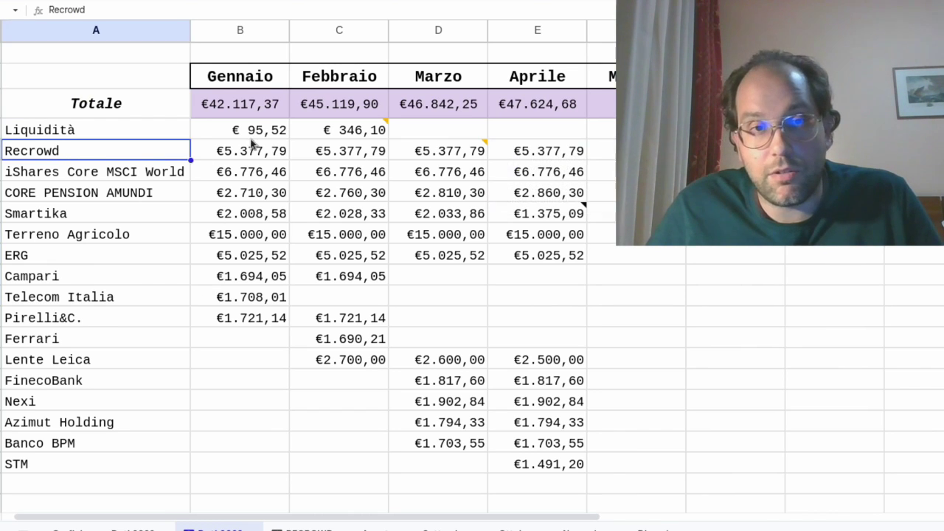
pyautogui.moveTo(252, 156); pyautogui.dragTo(520, 153)
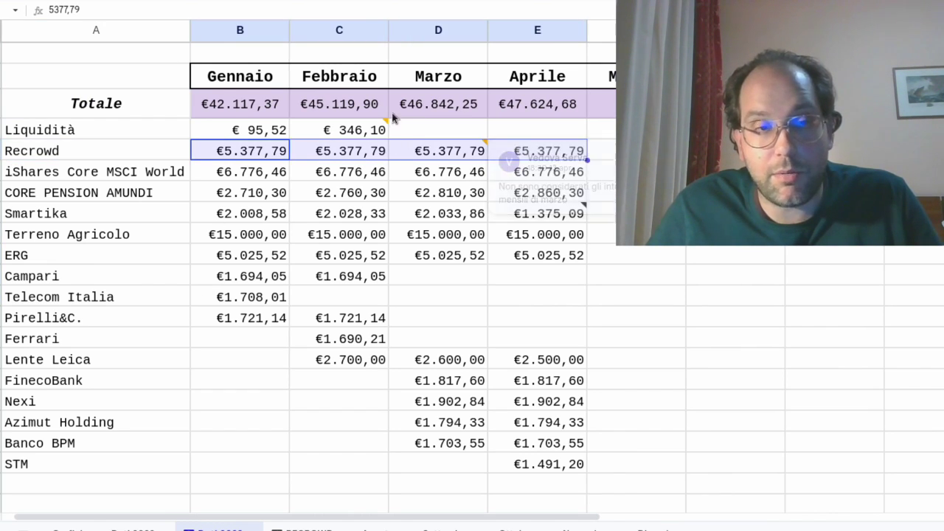
pyautogui.moveTo(240, 177); pyautogui.dragTo(523, 175)
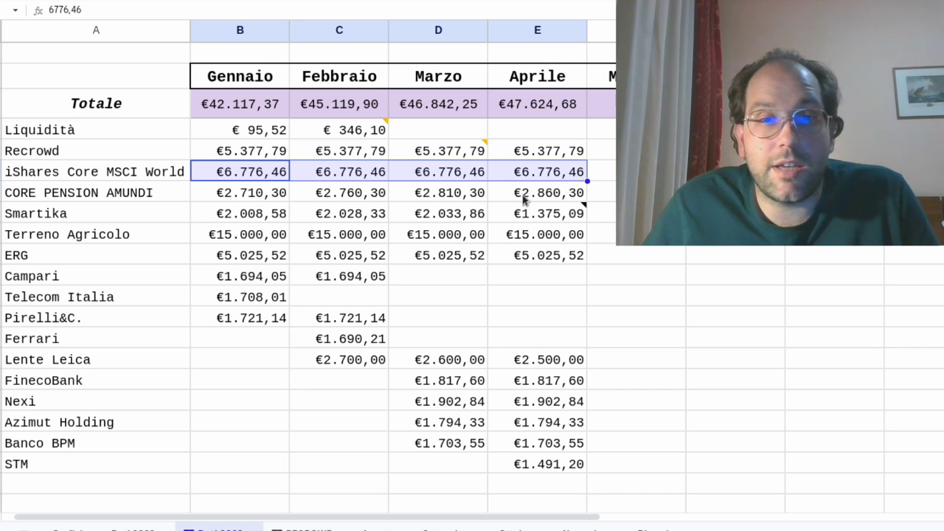
pyautogui.moveTo(527, 196); pyautogui.dragTo(270, 197)
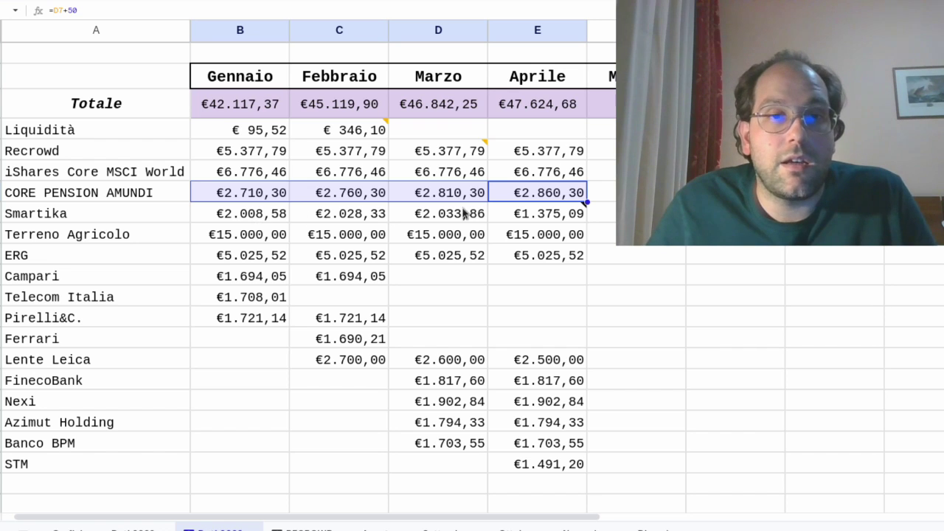
pyautogui.moveTo(496, 214)
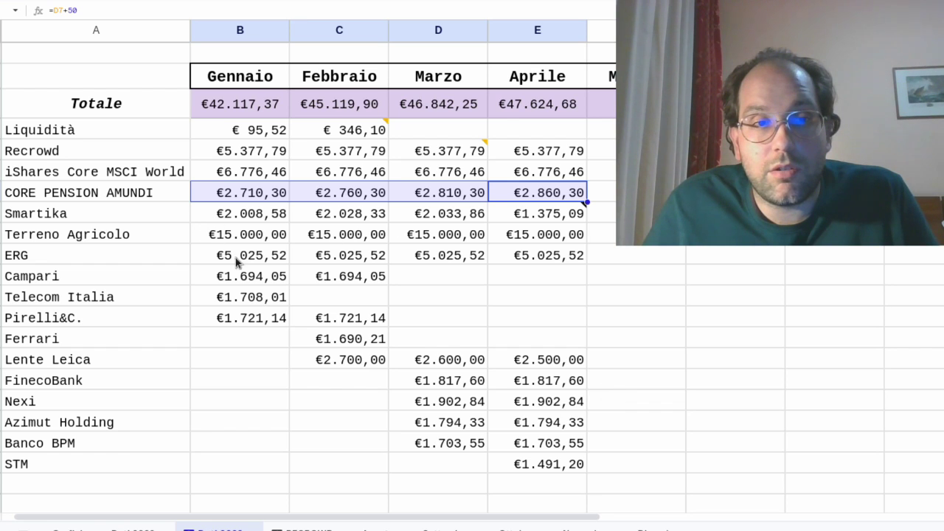
pyautogui.moveTo(264, 260); pyautogui.dragTo(443, 259)
pyautogui.moveTo(501, 260); pyautogui.dragTo(509, 258)
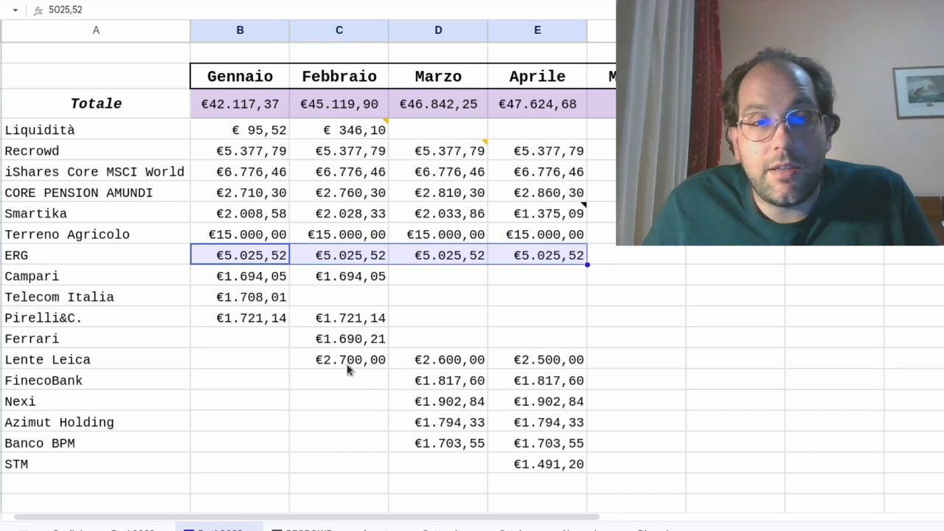
pyautogui.moveTo(346, 384); pyautogui.dragTo(561, 466)
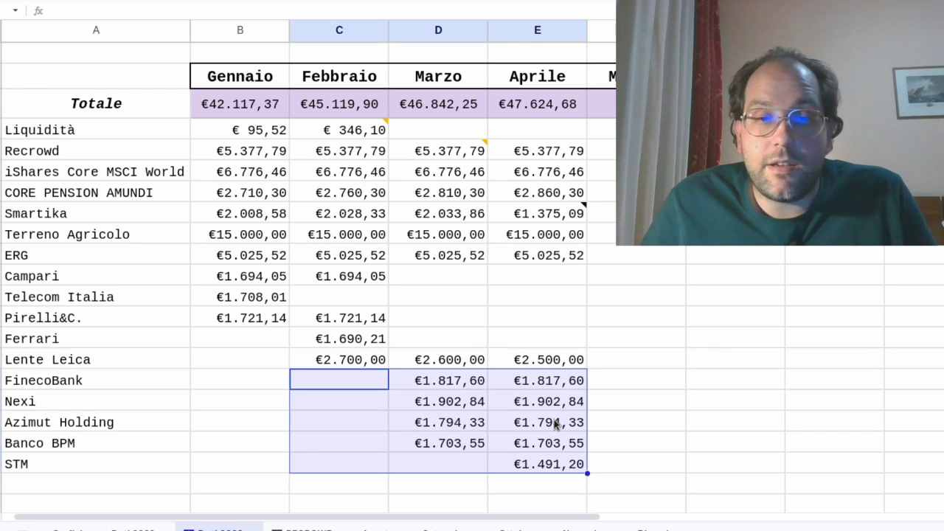
pyautogui.click(7, 443)
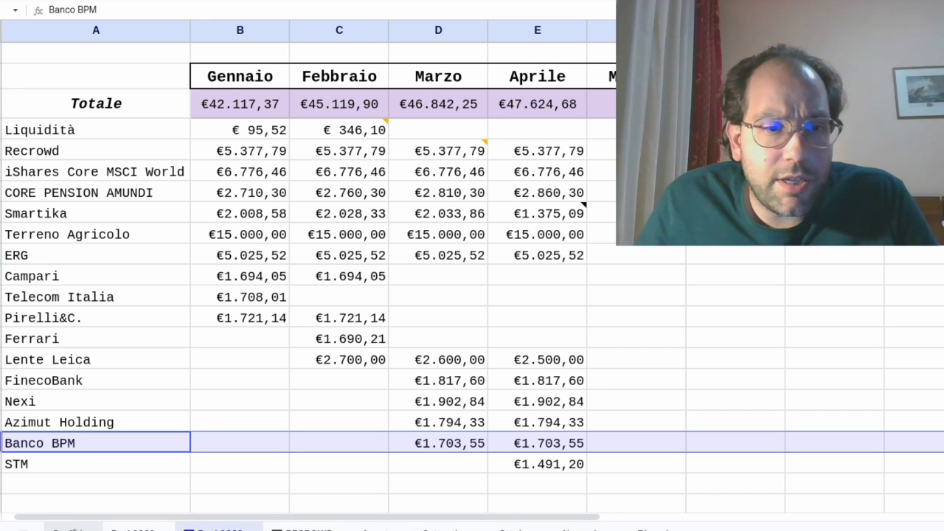
# Open the charts sheet and inspect Report Tot. Investimenti 2023 and the ERG and Terreno Agricolo shares in Dettaglio investimenti 2023
pyautogui.click(82, 525)
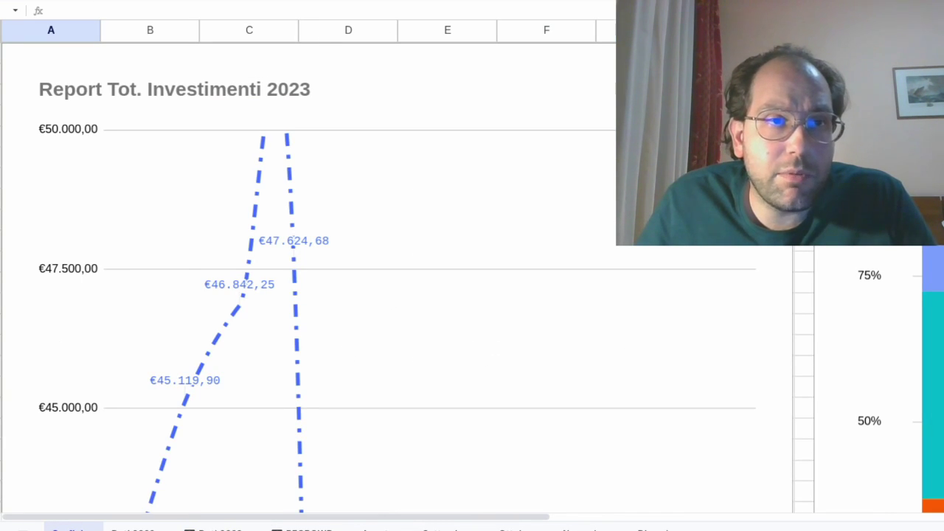
pyautogui.click(95, 7)
pyautogui.click(80, 70)
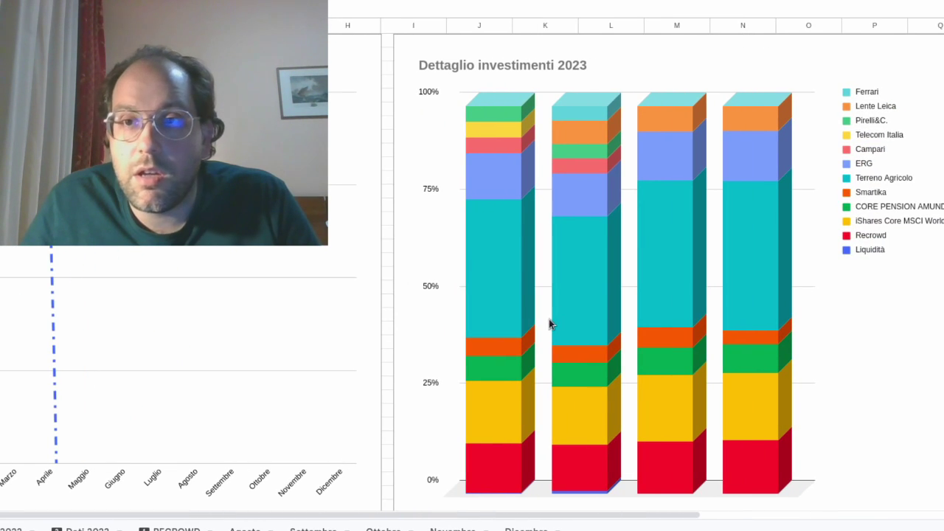
pyautogui.click(860, 419)
pyautogui.moveTo(784, 168)
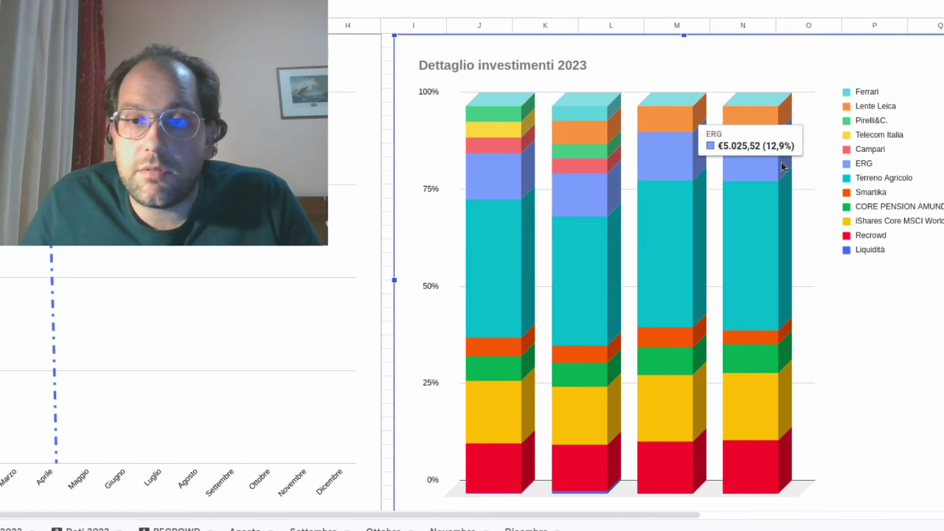
pyautogui.moveTo(640, 331)
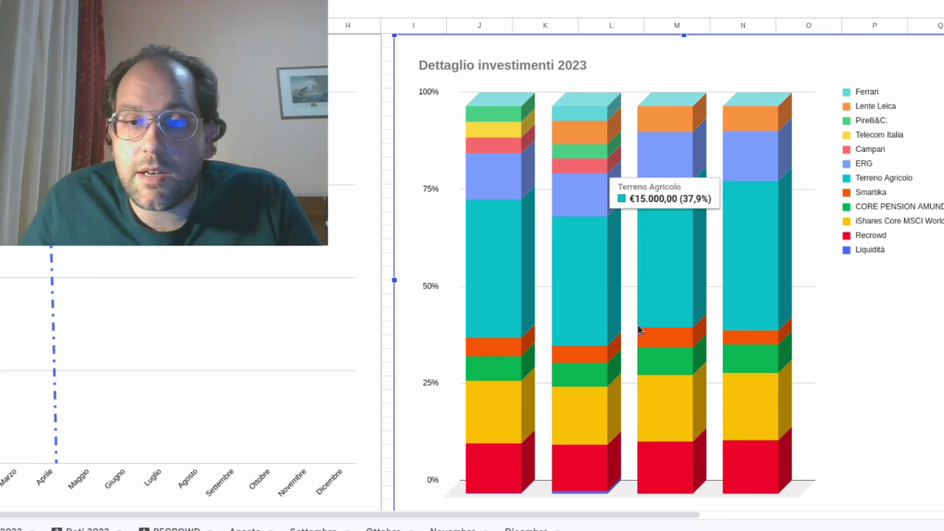
# Compare the Dettaglio investimenti 2022 chart with the 2023 one and return to the Dati 2023 sheet
pyautogui.scroll(3, 506, 262)
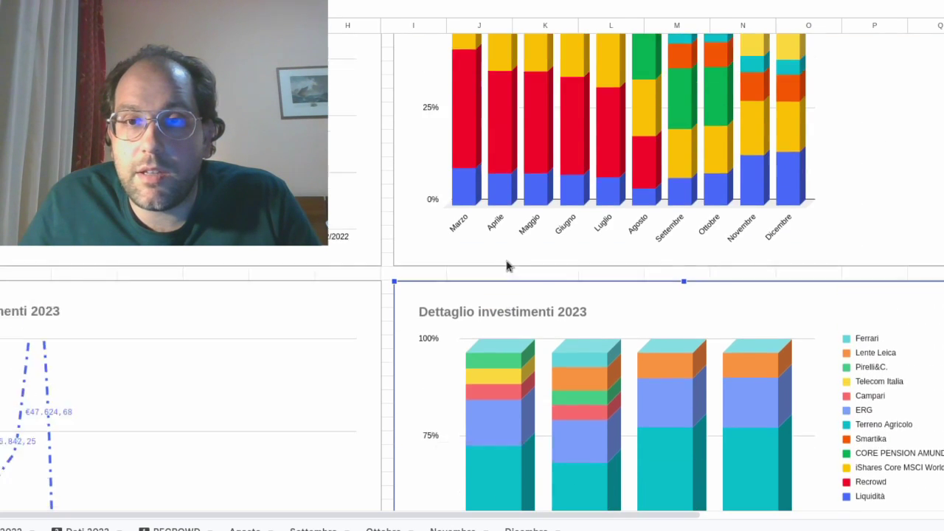
pyautogui.scroll(5, 507, 265)
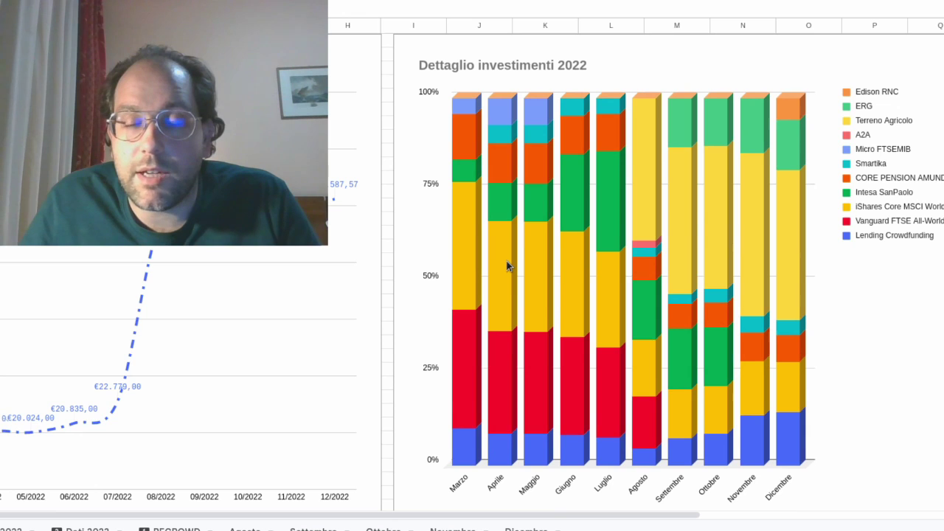
pyautogui.scroll(-1, 507, 266)
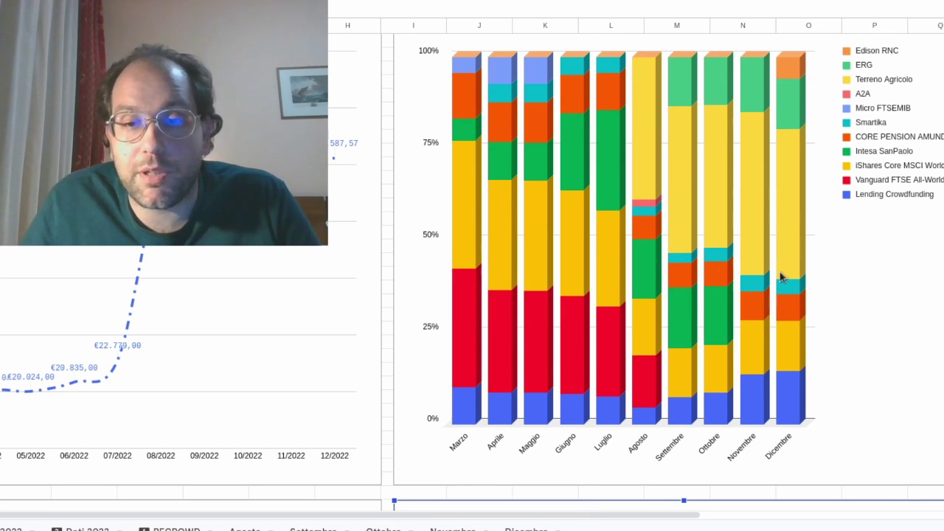
pyautogui.scroll(-7, 664, 266)
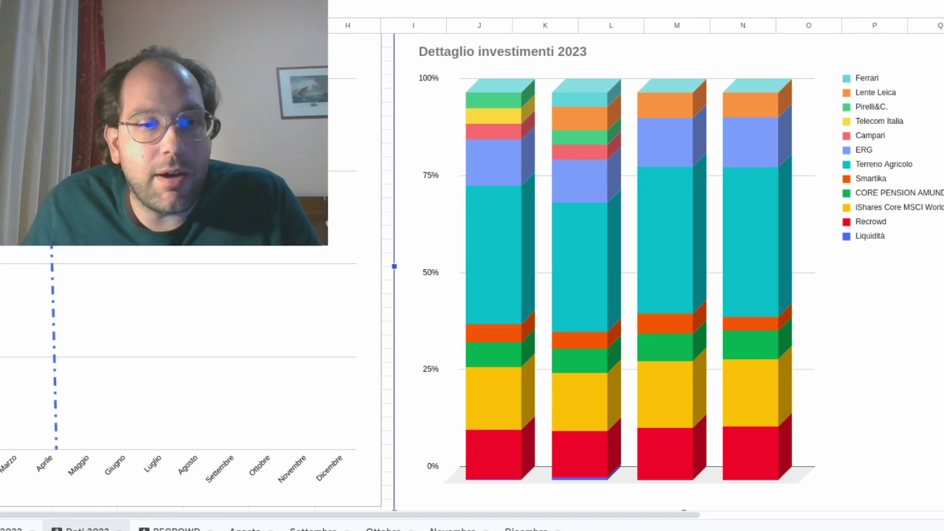
pyautogui.click(90, 528)
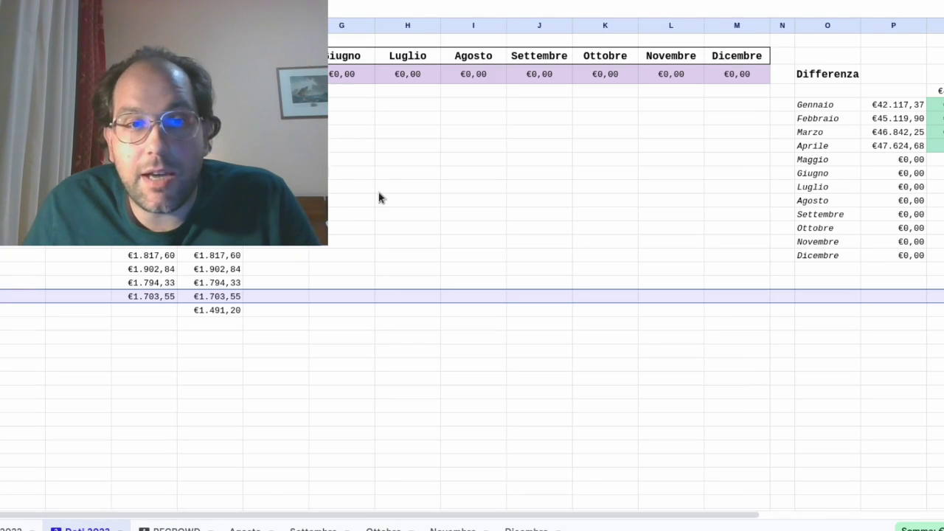